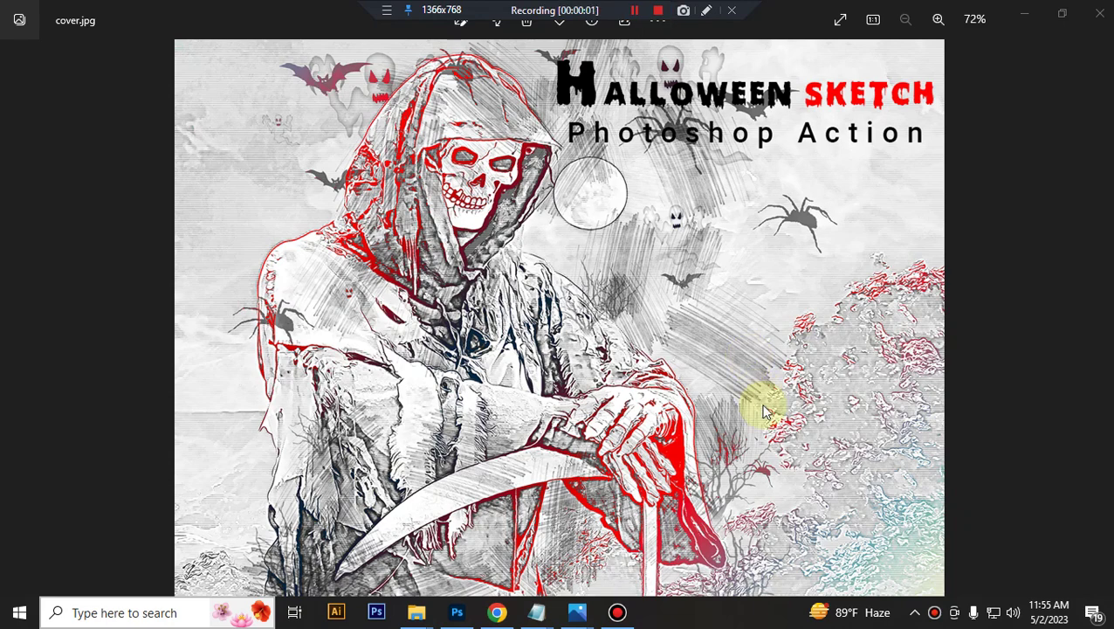
Load the Halloween Sketch Photoshop Action (.atn) file into Photoshop from its folder.
{"action": "left_click", "coordinate": [458, 614]}
{"action": "mouse_move", "coordinate": [416, 611]}
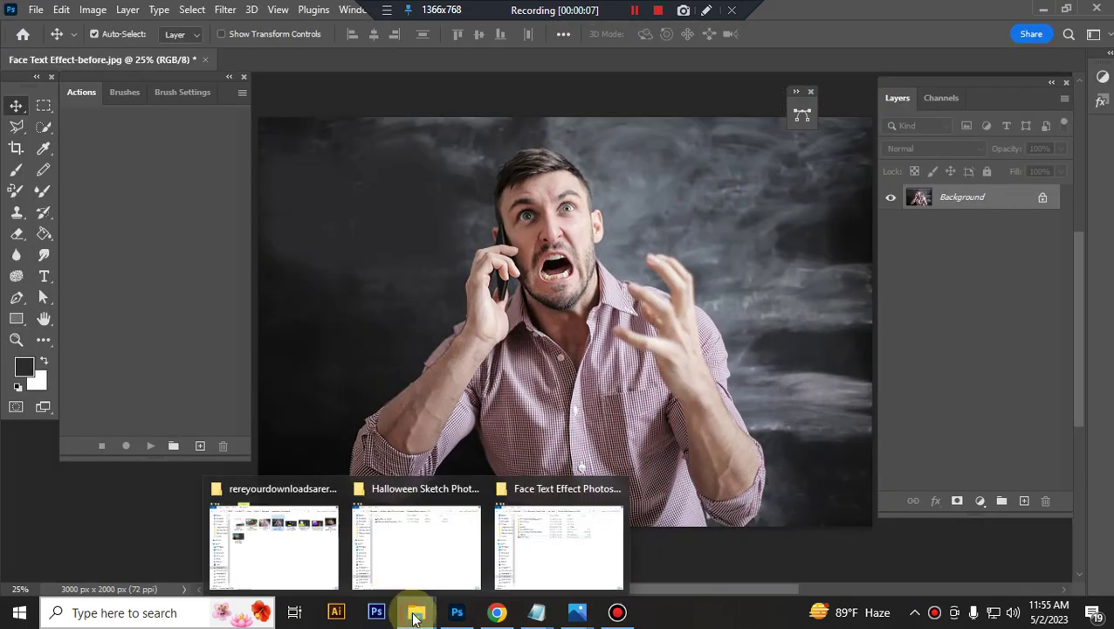
{"action": "left_click", "coordinate": [419, 560]}
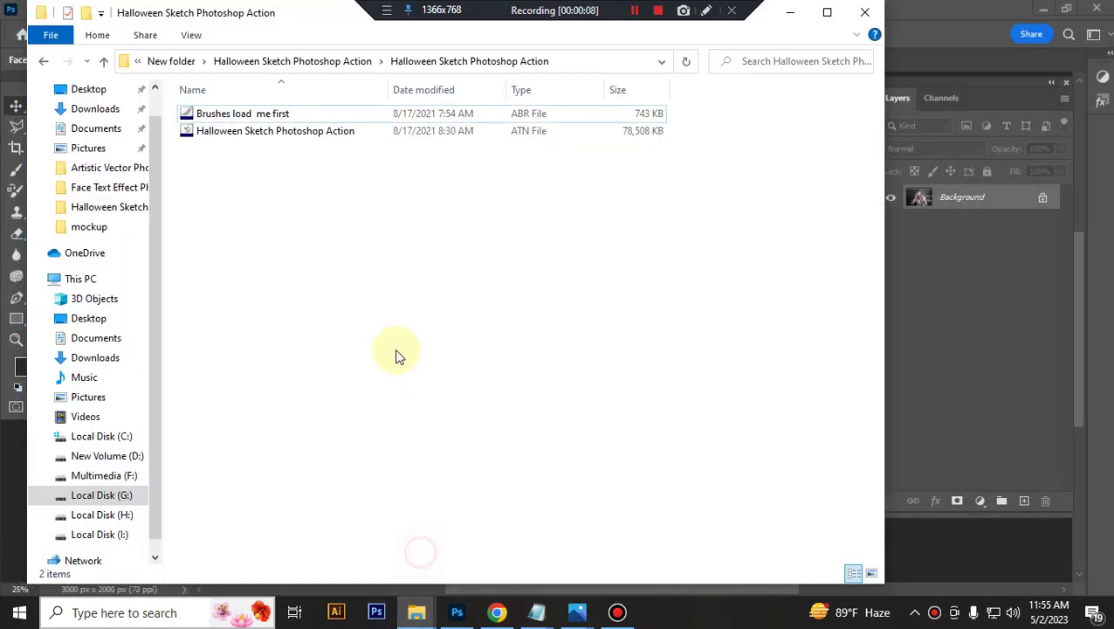
{"action": "left_click", "coordinate": [266, 132]}
{"action": "left_click", "coordinate": [267, 137]}
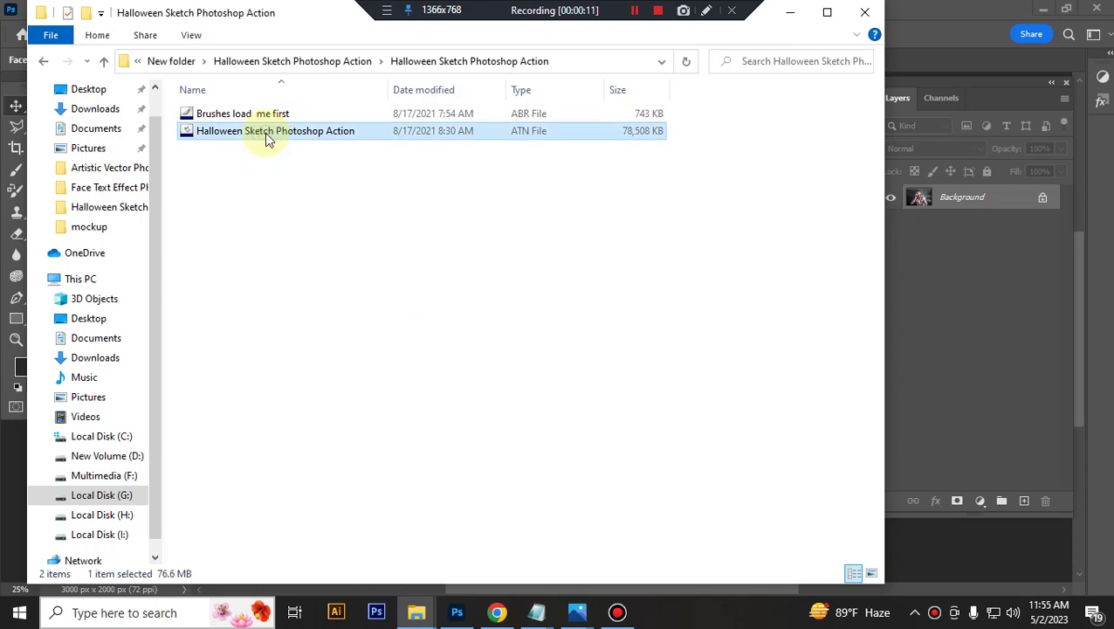
{"action": "double_click", "coordinate": [264, 133]}
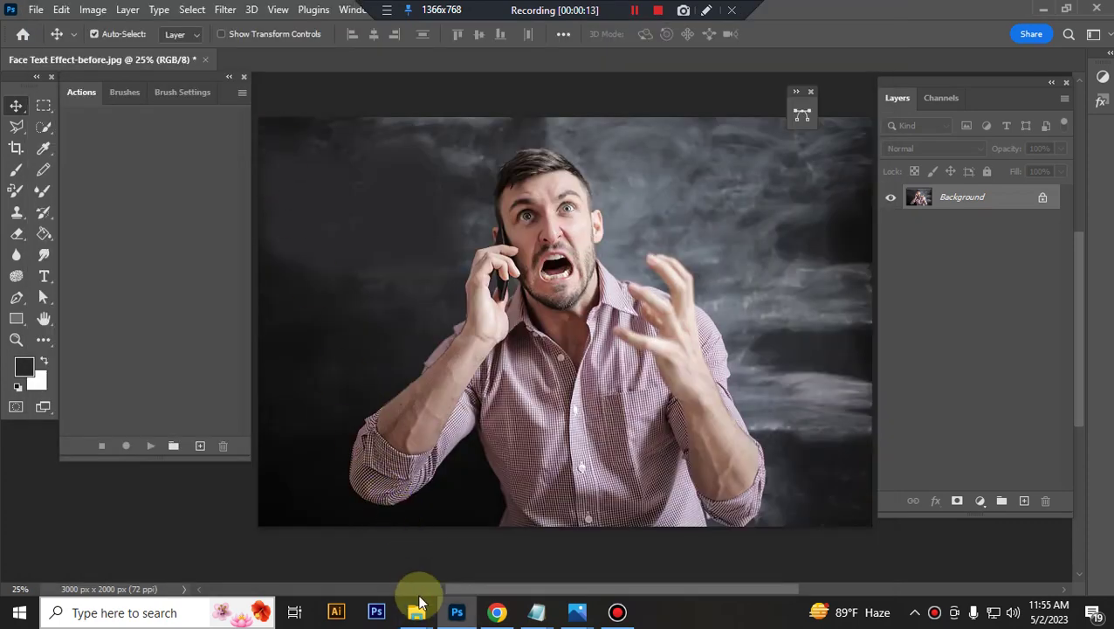
Load the 'Brushes load me first' Halloween brush set (.abr) into Photoshop.
{"action": "mouse_move", "coordinate": [422, 607]}
{"action": "left_click", "coordinate": [421, 551]}
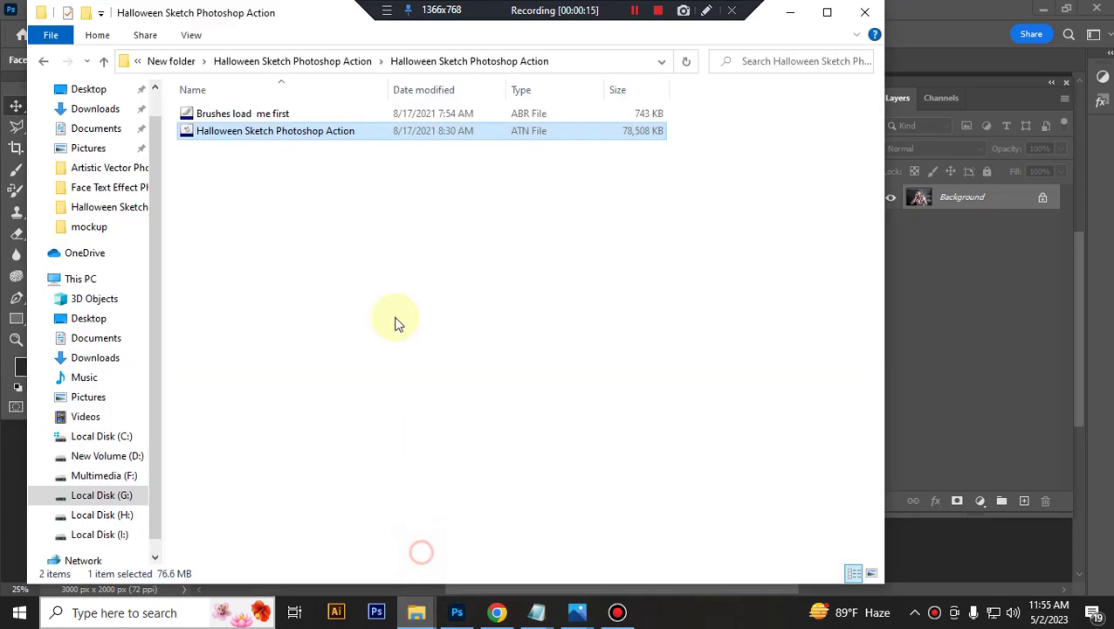
{"action": "left_click", "coordinate": [318, 128]}
{"action": "left_click", "coordinate": [314, 114]}
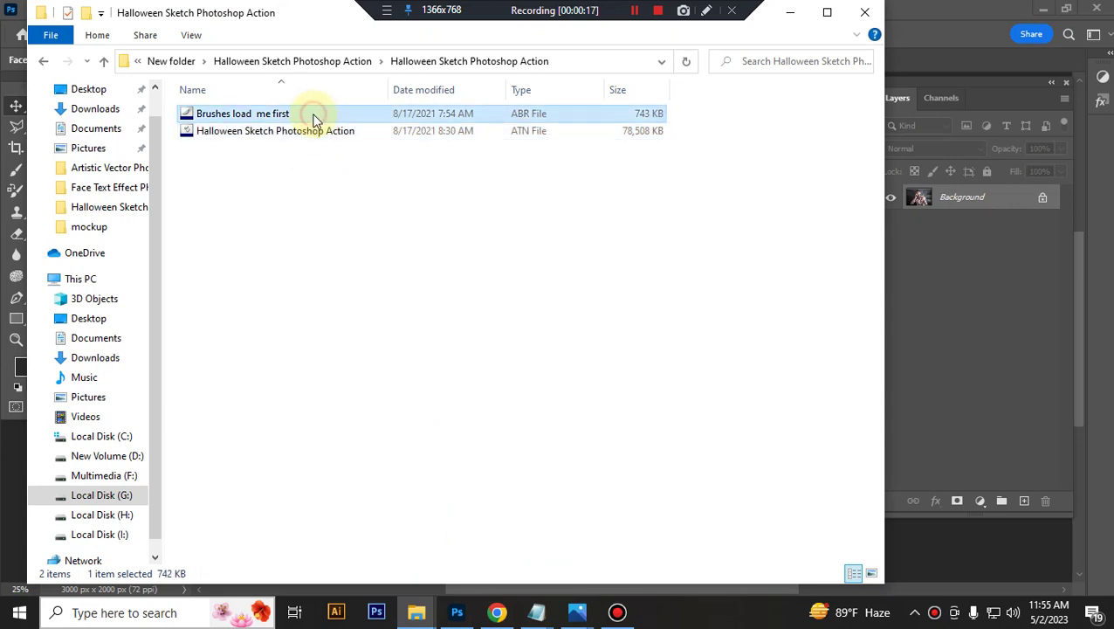
{"action": "double_click", "coordinate": [314, 116]}
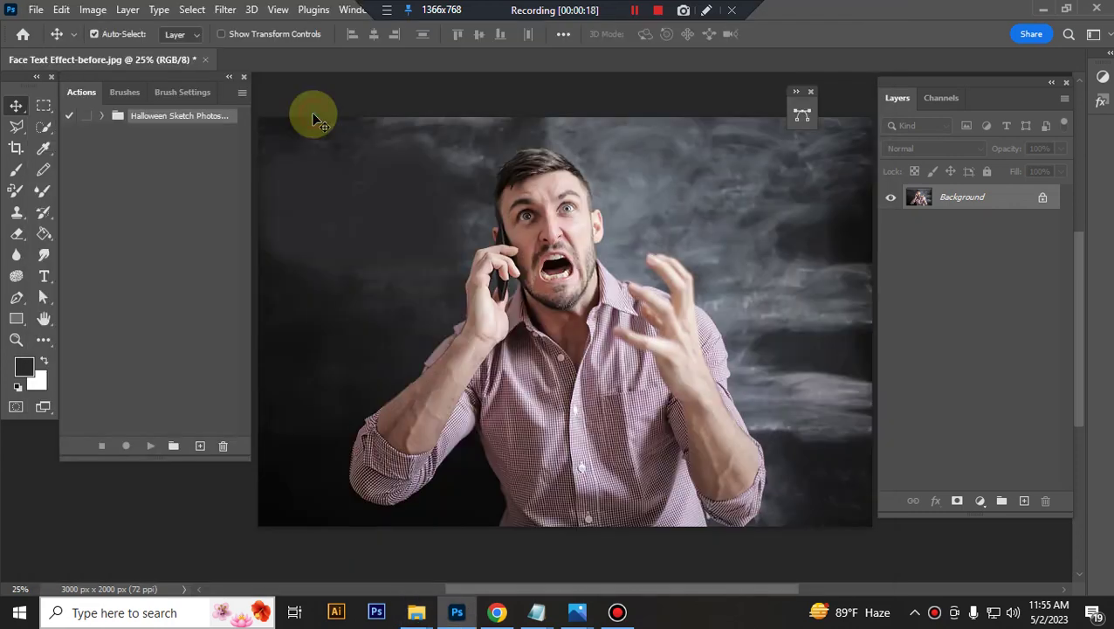
Expand the Halloween Sketch action set and verify the photo is RGB 8-bit, 3000 × 2000 px at 72 ppi.
{"action": "left_click", "coordinate": [102, 116]}
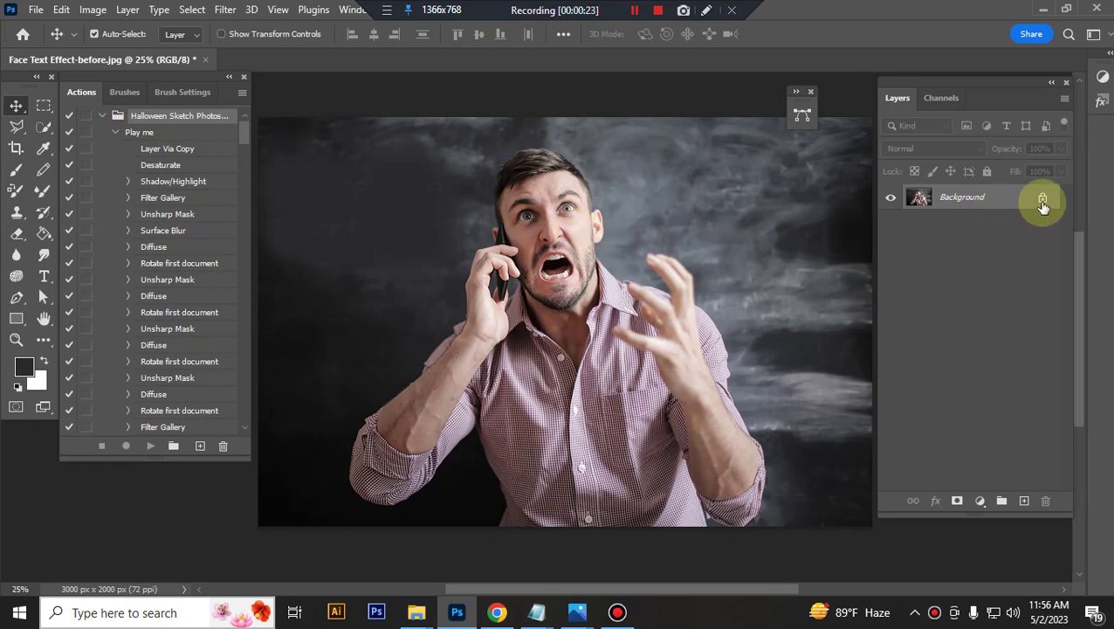
{"action": "left_click", "coordinate": [91, 10]}
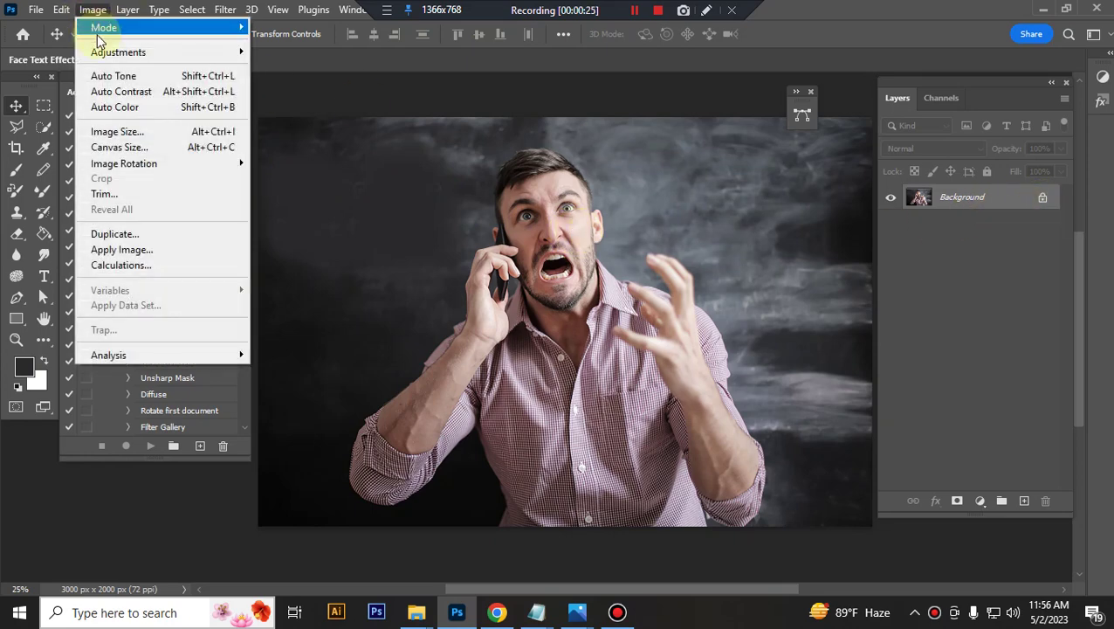
{"action": "mouse_move", "coordinate": [106, 31]}
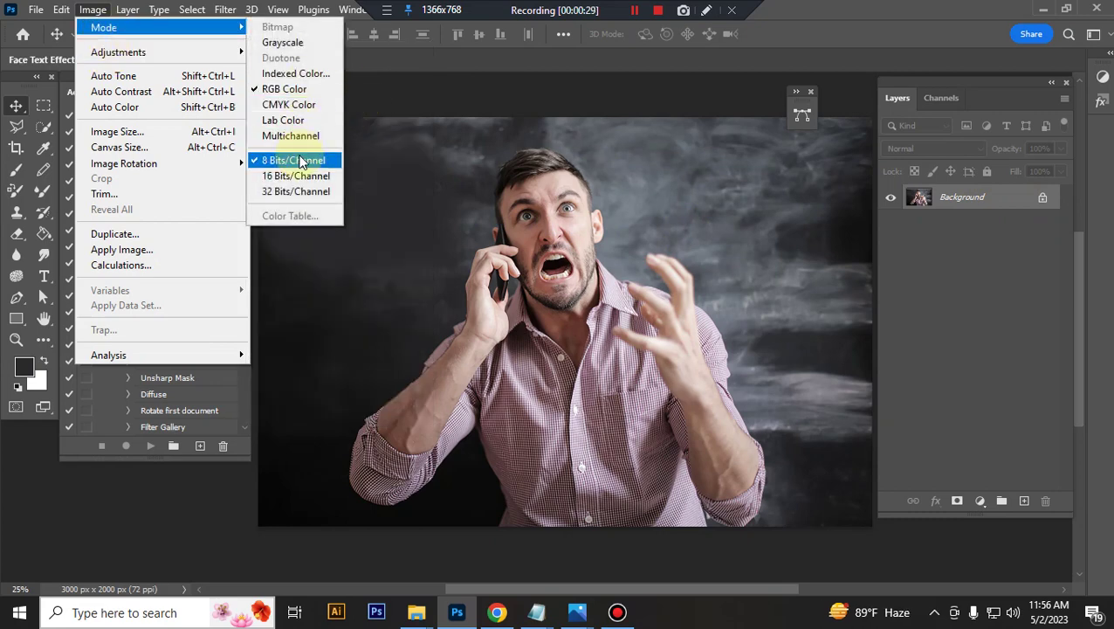
{"action": "left_click", "coordinate": [122, 131]}
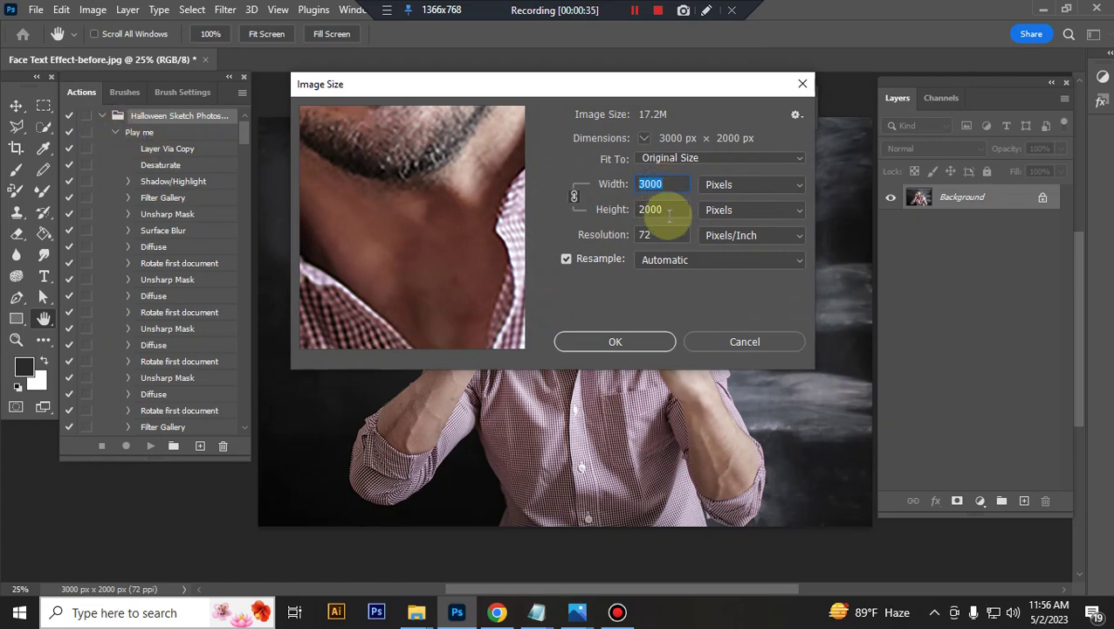
{"action": "left_click", "coordinate": [618, 341]}
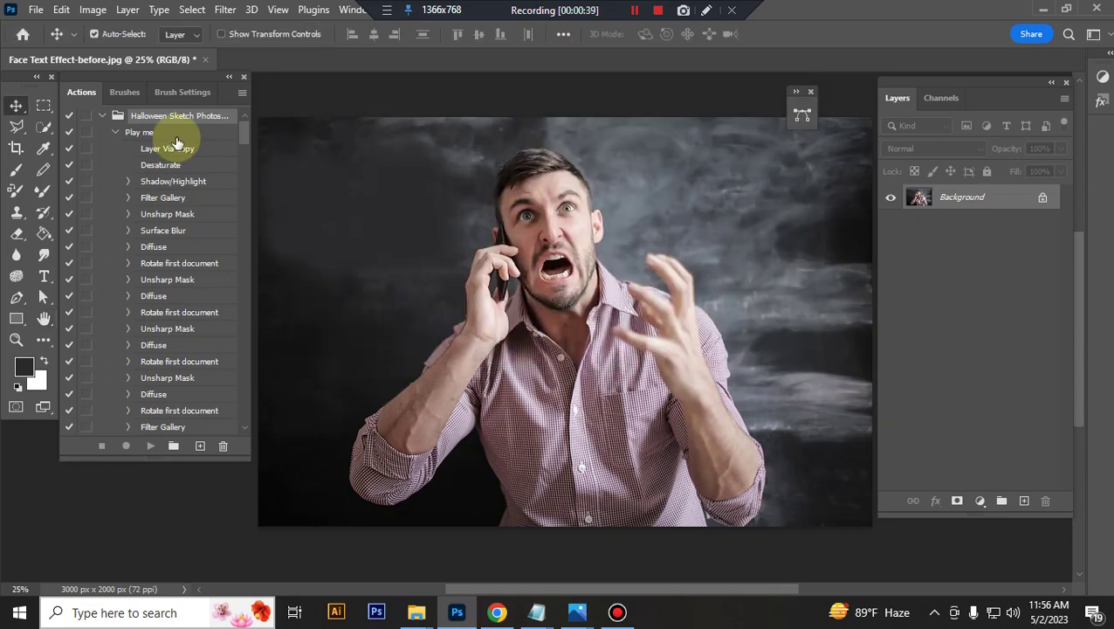
Select the Play me action, reset colours to default black and white, and play it.
{"action": "left_click", "coordinate": [157, 132]}
{"action": "left_click", "coordinate": [18, 387]}
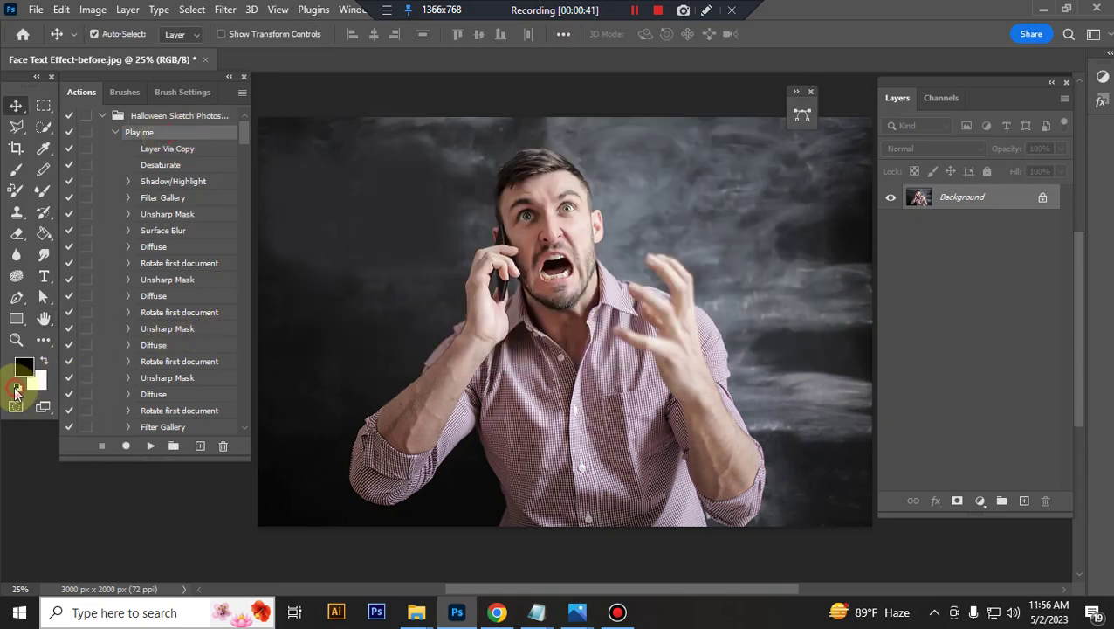
{"action": "left_click", "coordinate": [150, 446]}
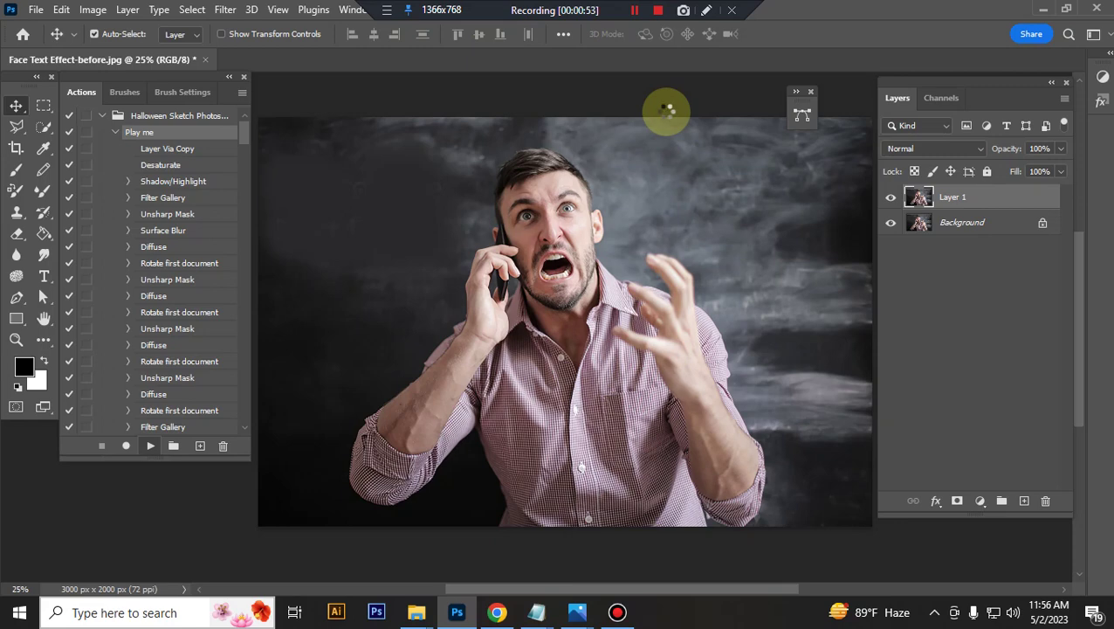
Wait while Play me builds the adjustment, 10 color option, element and sketch groups.
{"action": "left_click", "coordinate": [636, 17]}
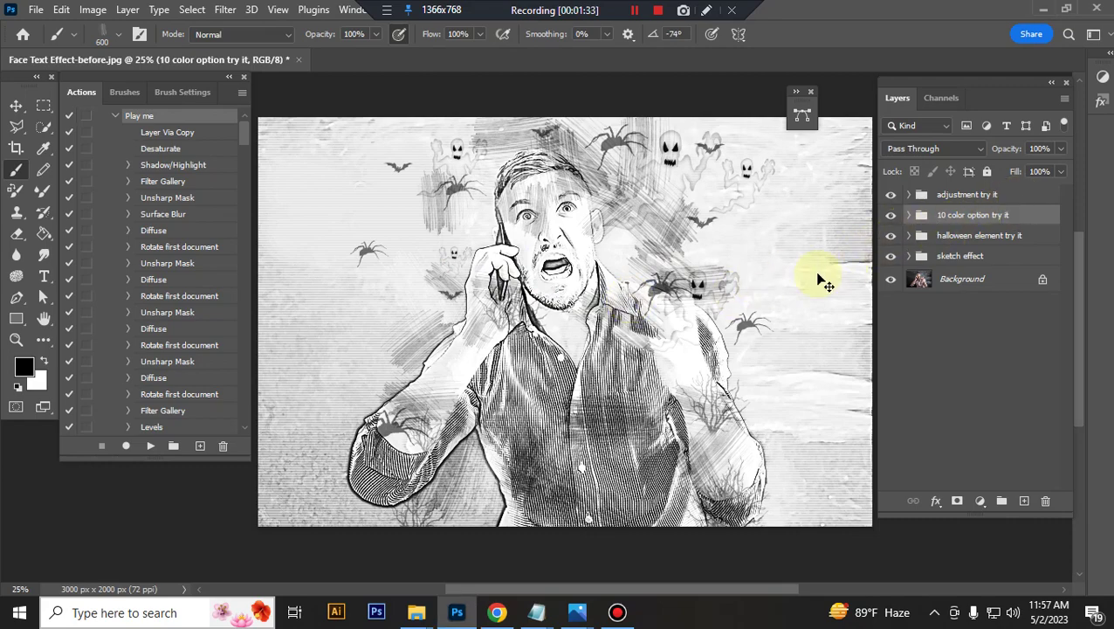
Zoom in and out on the sketch, then toggle the adjustment try it group's visibility to compare.
{"action": "key", "text": "ctrl+plus"}
{"action": "key", "text": "ctrl+minus"}
{"action": "key", "text": "ctrl+minus"}
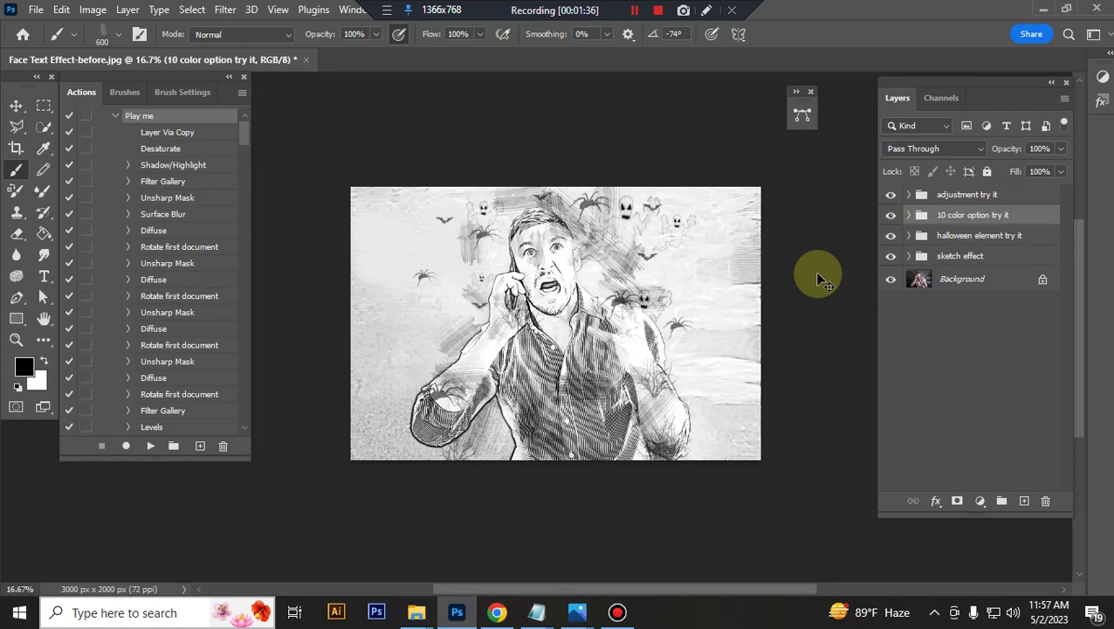
{"action": "key", "text": "ctrl+plus"}
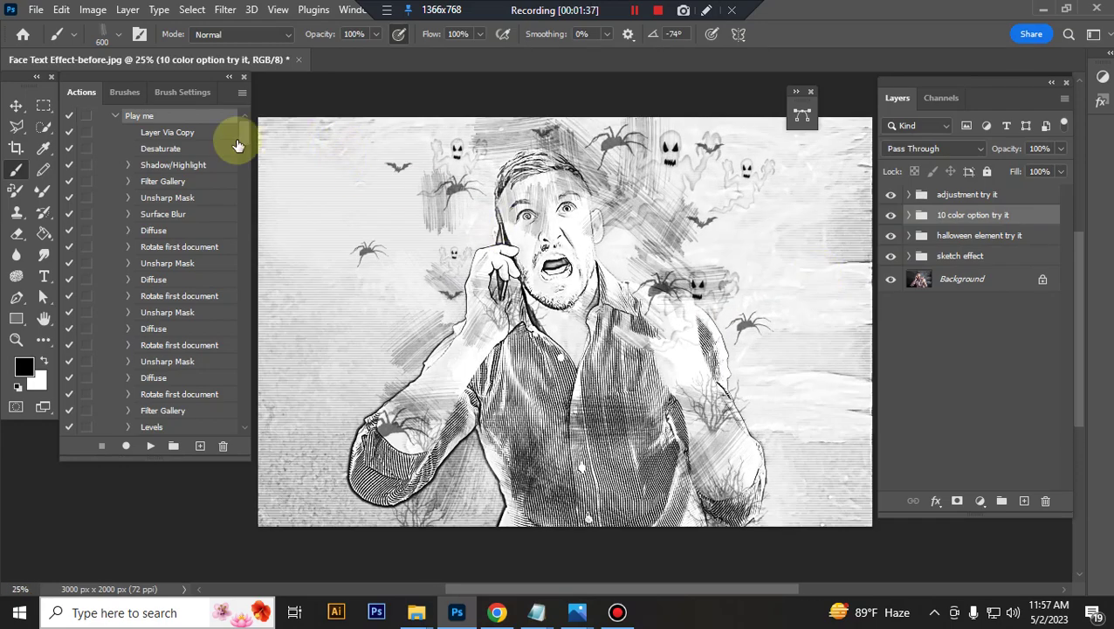
{"action": "left_click", "coordinate": [244, 131]}
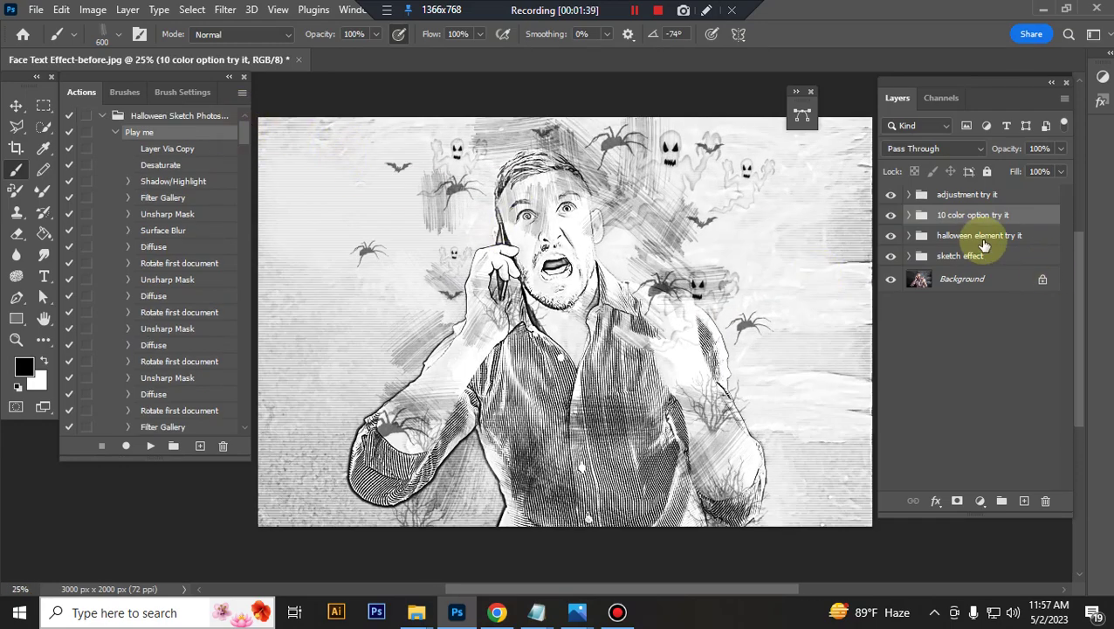
{"action": "key", "text": "ctrl+plus"}
{"action": "key", "text": "ctrl+plus"}
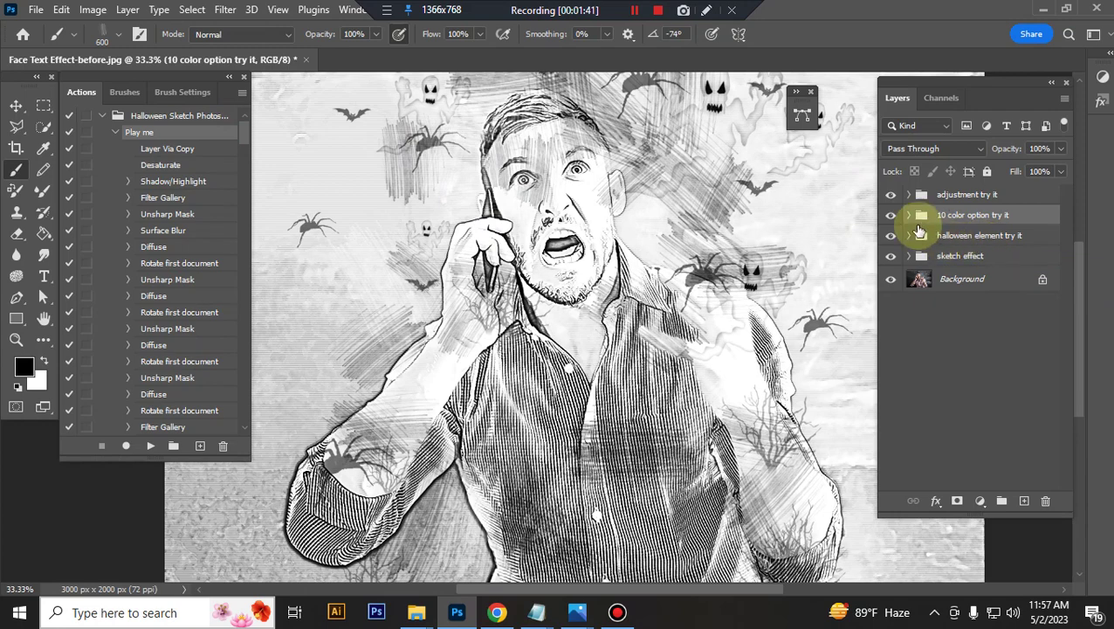
{"action": "key", "text": "ctrl+minus"}
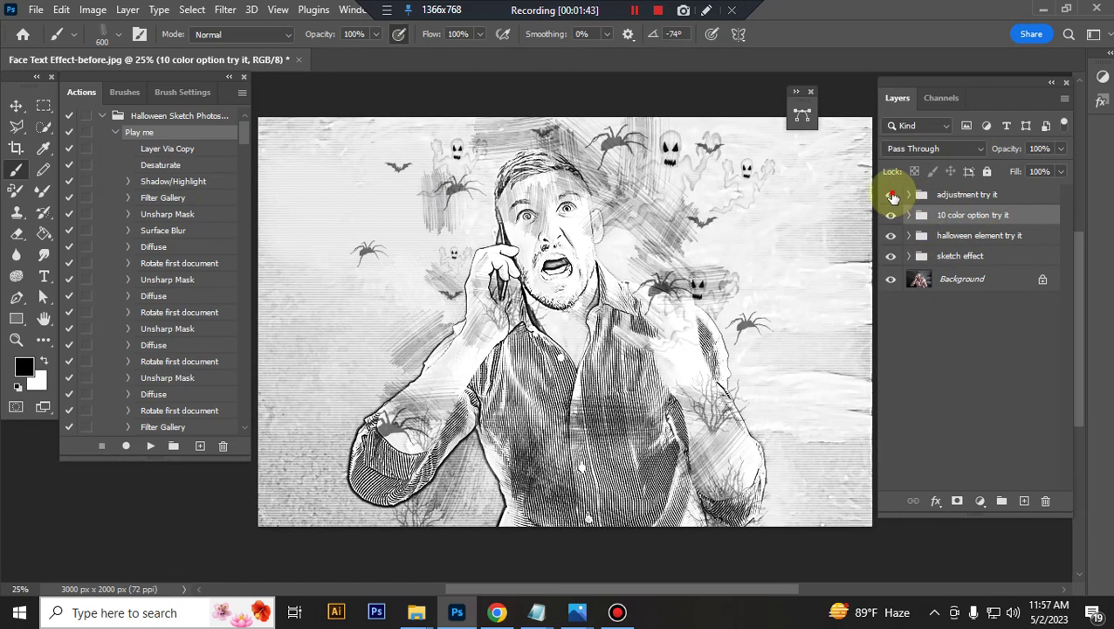
{"action": "left_click", "coordinate": [891, 194]}
{"action": "left_click", "coordinate": [891, 194]}
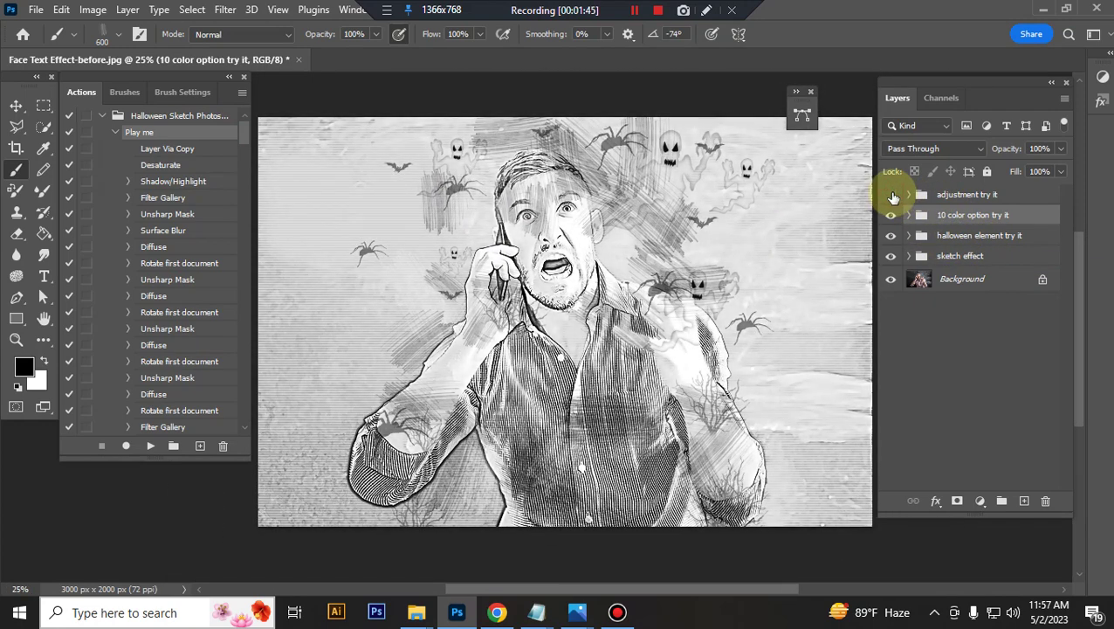
{"action": "left_click", "coordinate": [891, 193]}
In Selective Color 1, set Black to +30 for Whites and about +10 for Neutrals.
{"action": "left_click", "coordinate": [911, 195]}
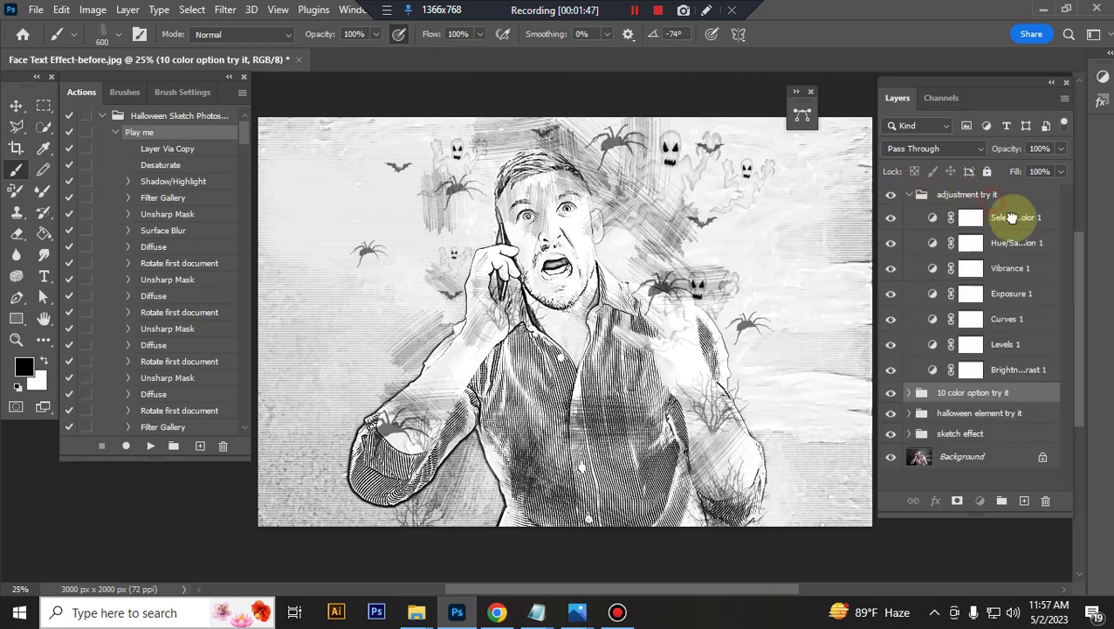
{"action": "double_click", "coordinate": [928, 223]}
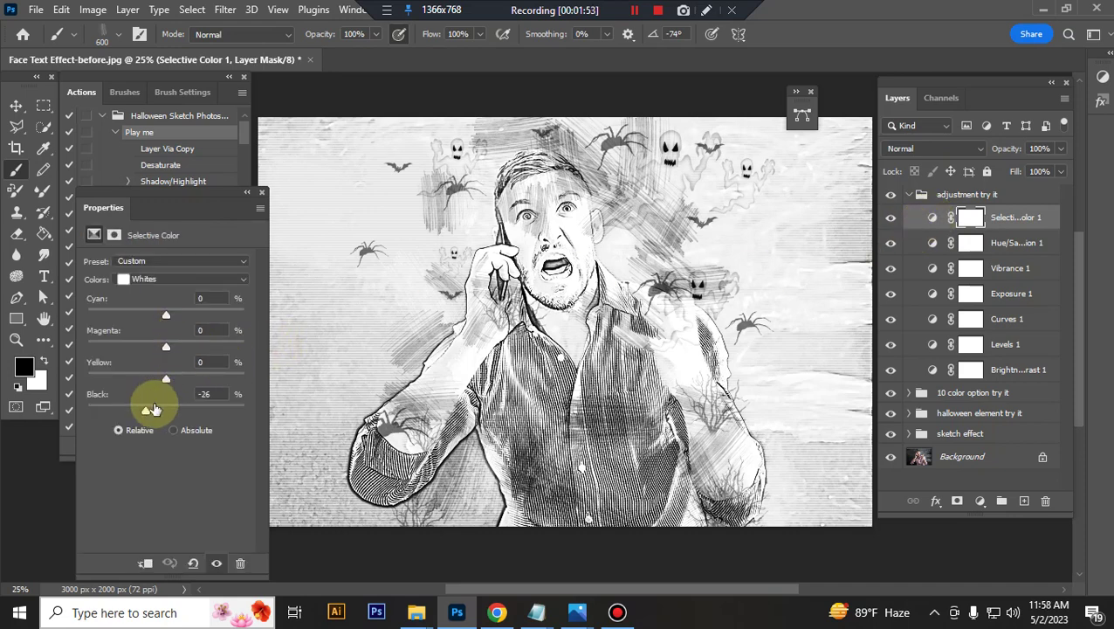
{"action": "left_click_drag", "start_coordinate": [142, 412], "coordinate": [201, 412]}
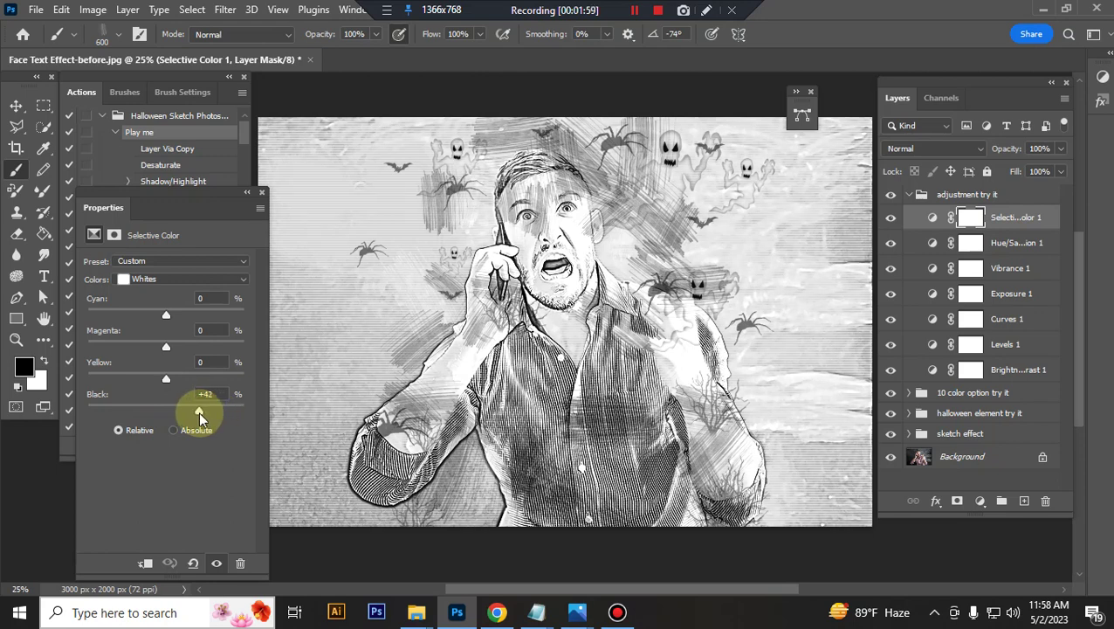
{"action": "left_click", "coordinate": [240, 278]}
{"action": "left_click", "coordinate": [131, 393]}
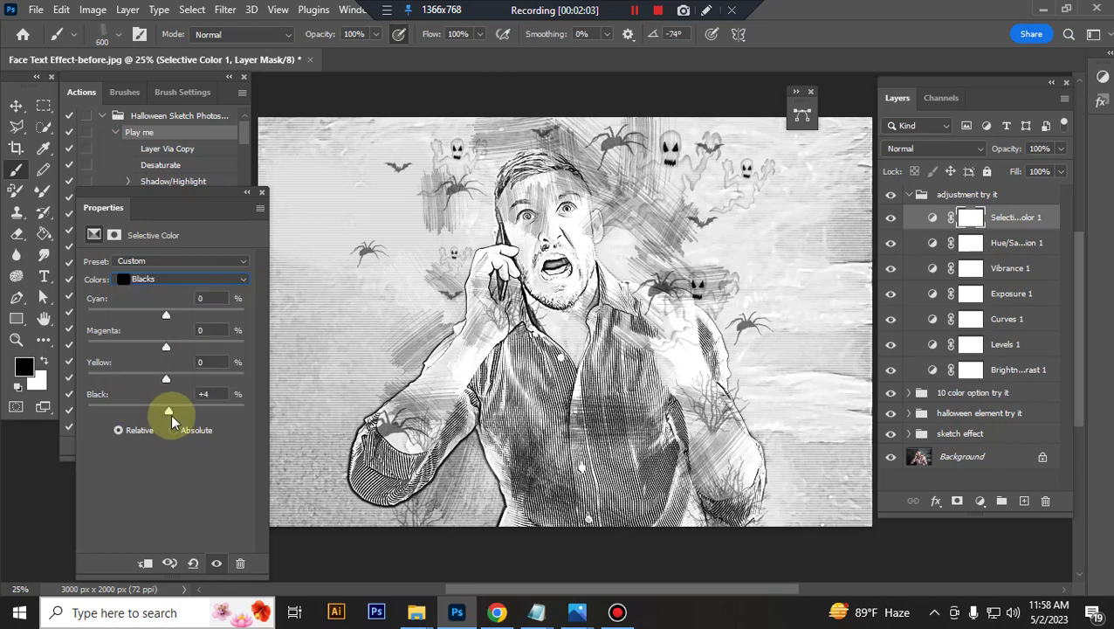
{"action": "left_click", "coordinate": [245, 278]}
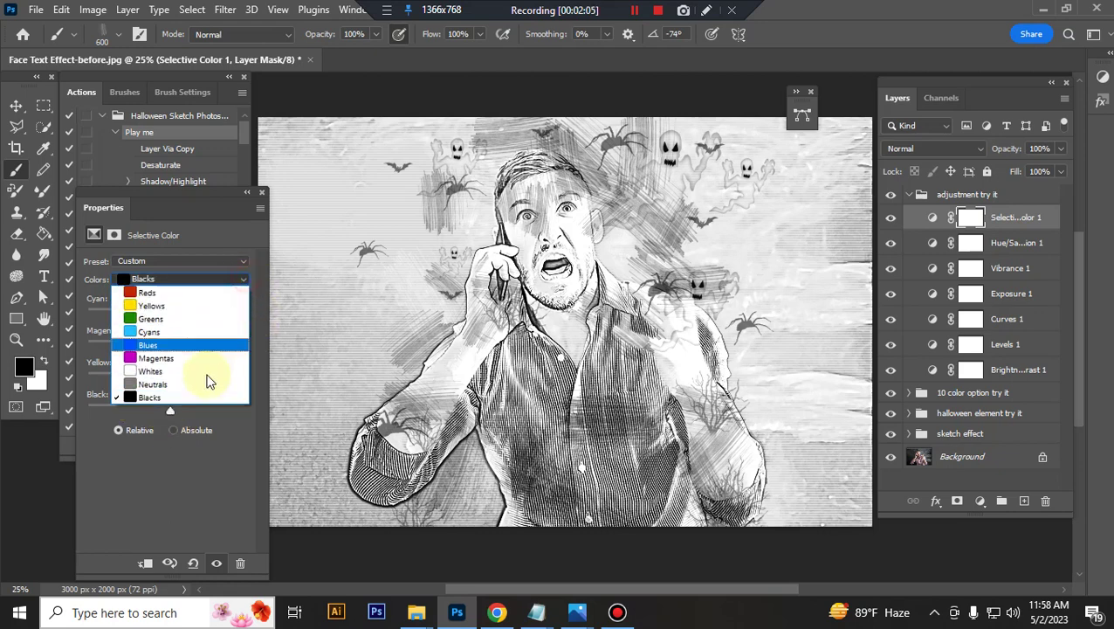
{"action": "left_click", "coordinate": [149, 385]}
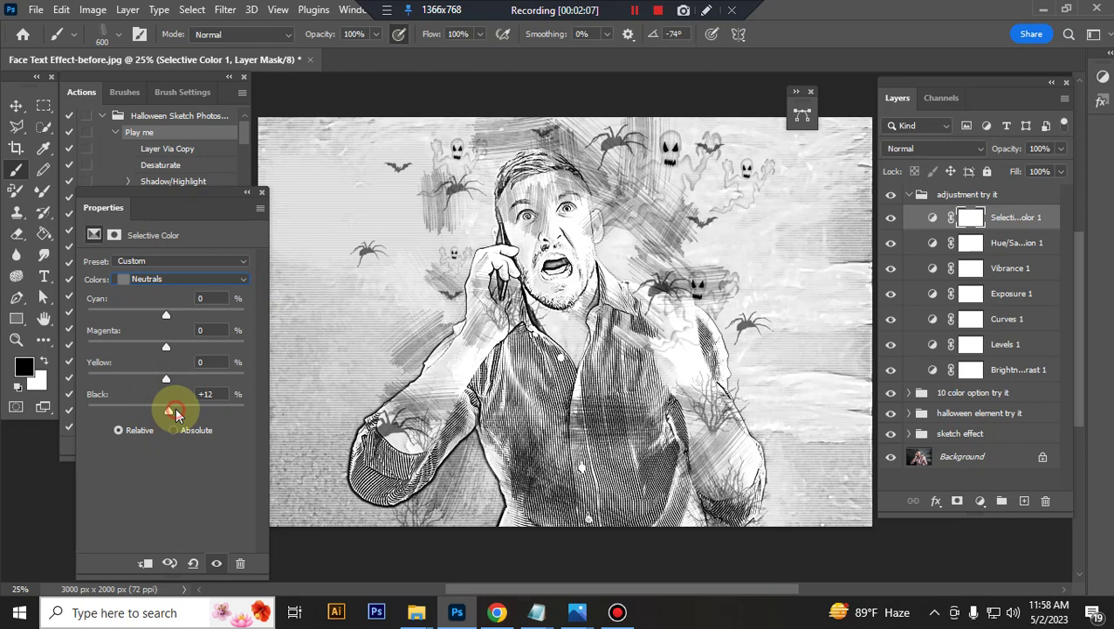
{"action": "left_click_drag", "start_coordinate": [170, 409], "coordinate": [175, 411]}
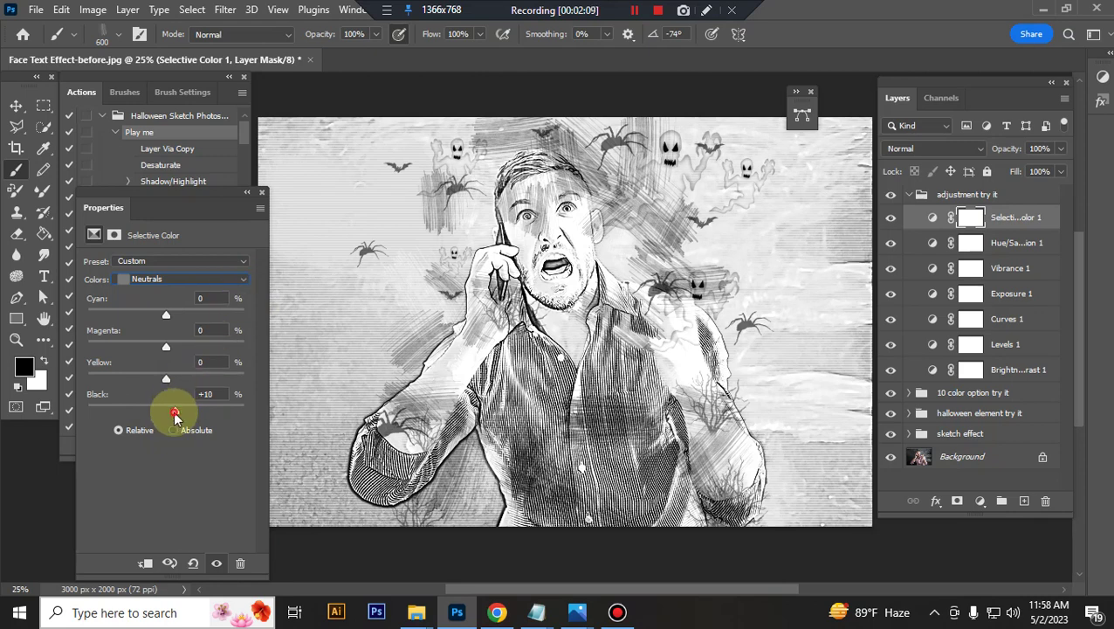
Set Hue/Saturation 1 Saturation to -1 and Vibrance 1 Vibrance to +30.
{"action": "left_click", "coordinate": [260, 192]}
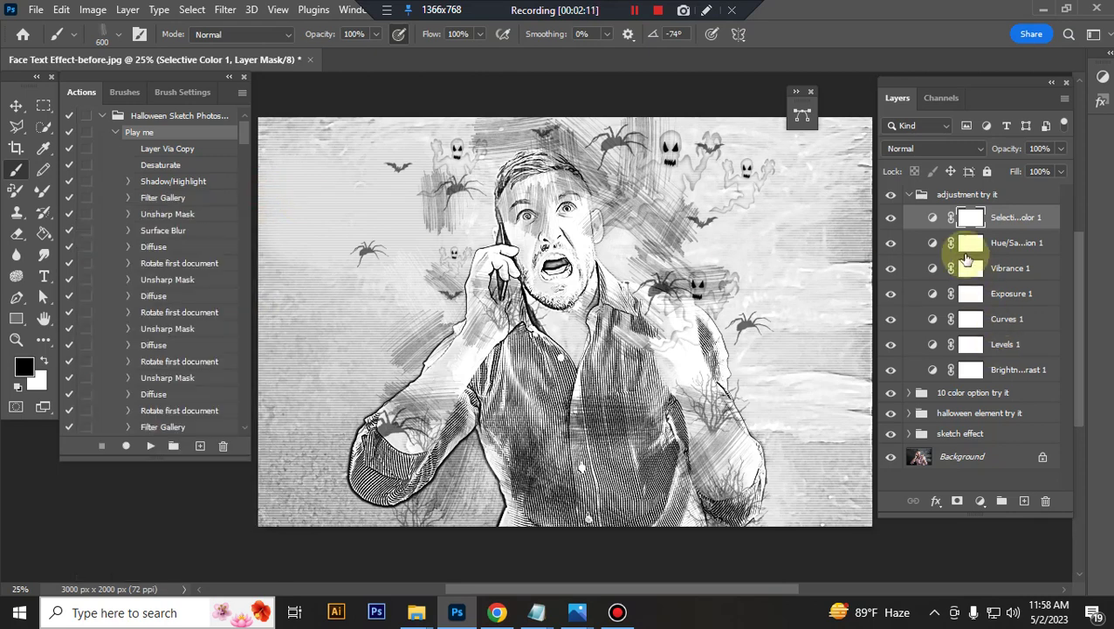
{"action": "left_click", "coordinate": [934, 242]}
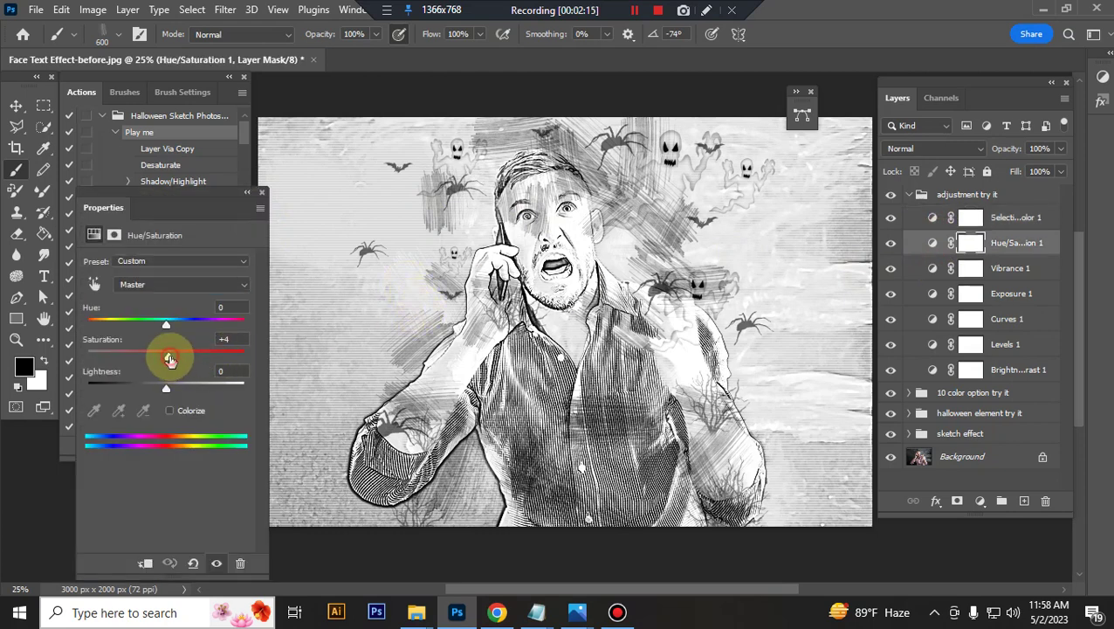
{"action": "left_click_drag", "start_coordinate": [166, 357], "coordinate": [166, 356]}
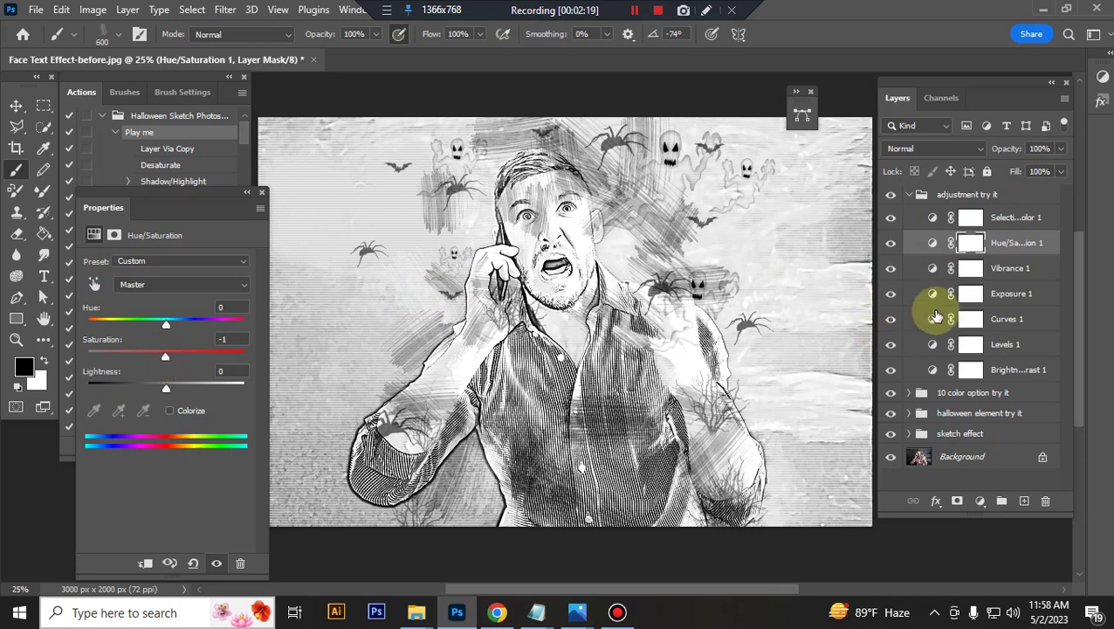
{"action": "left_click", "coordinate": [932, 272]}
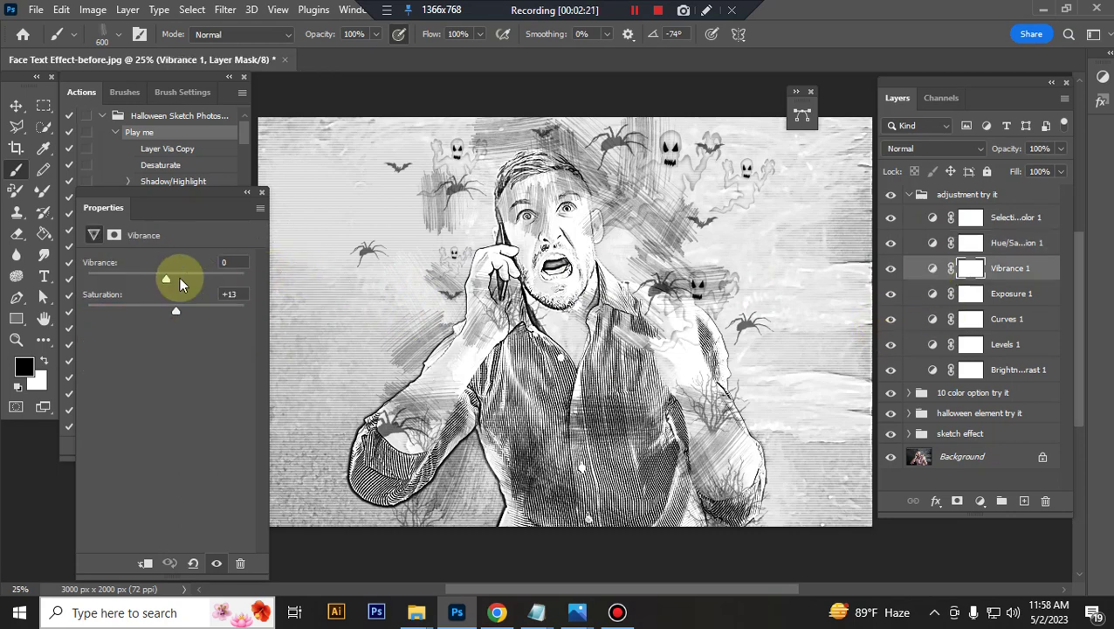
{"action": "mouse_move", "coordinate": [194, 280]}
{"action": "left_mouse_down"}
{"action": "mouse_move", "coordinate": [213, 281]}
{"action": "mouse_move", "coordinate": [190, 279]}
{"action": "left_mouse_up"}
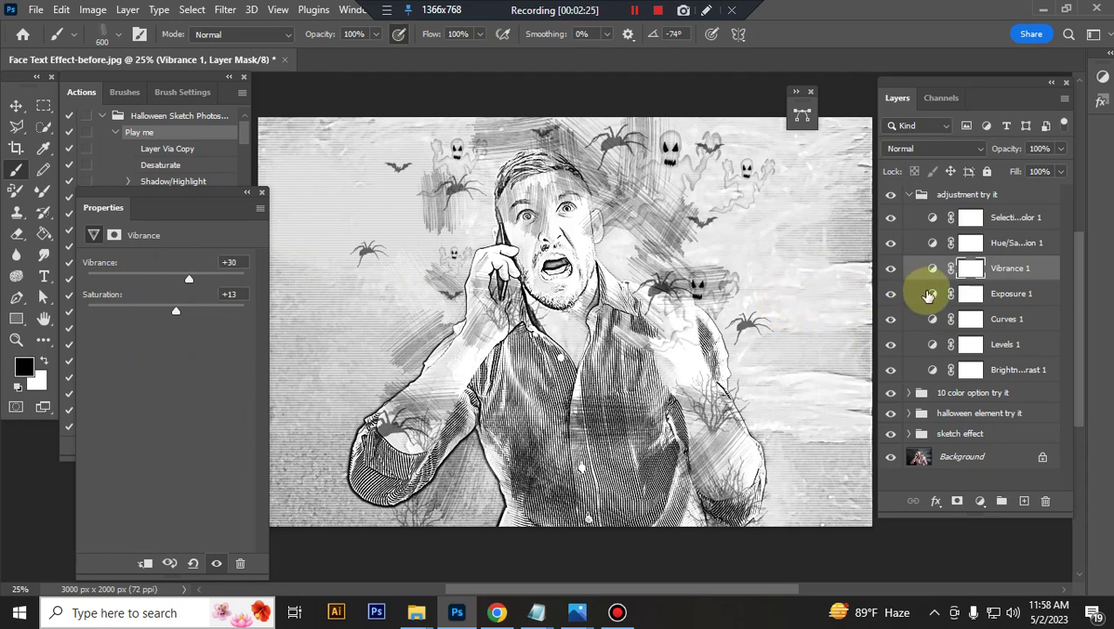
Set Levels 1 input to 11 / 0.95 / 243 and Brightness/Contrast 1 to Brightness 2, Contrast -15.
{"action": "left_click", "coordinate": [942, 345]}
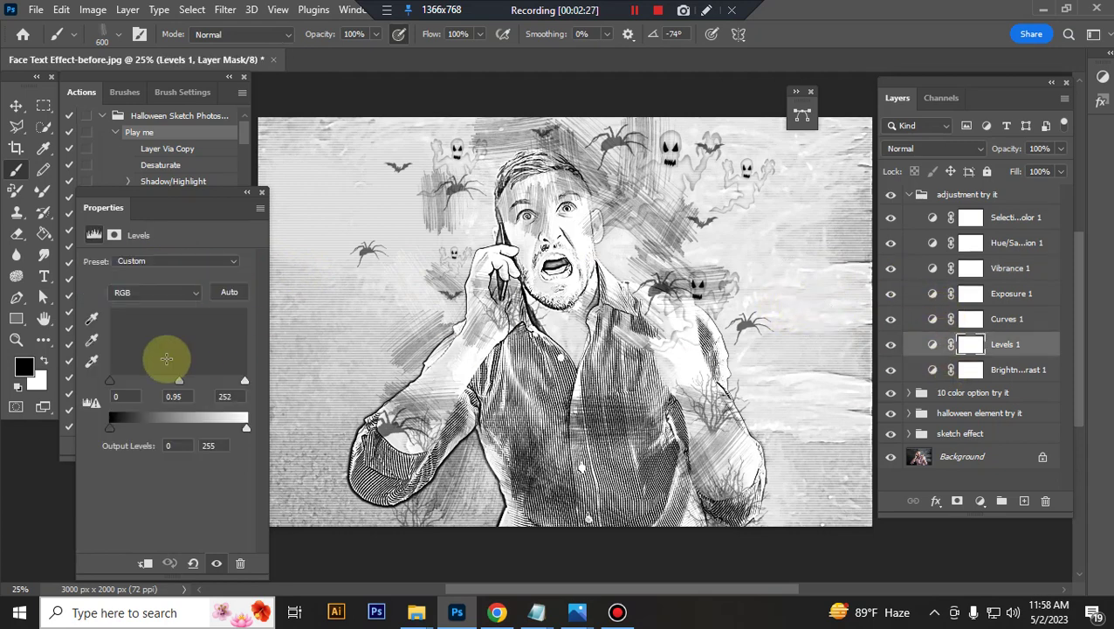
{"action": "left_click_drag", "start_coordinate": [111, 382], "coordinate": [120, 384]}
{"action": "left_click_drag", "start_coordinate": [245, 382], "coordinate": [241, 385]}
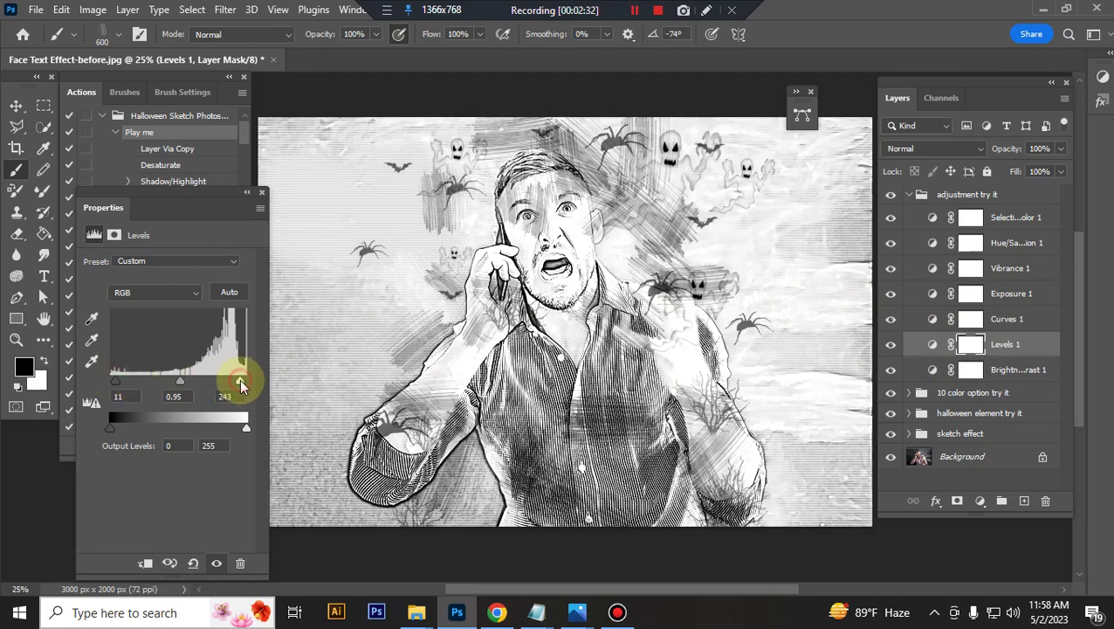
{"action": "left_click", "coordinate": [933, 368]}
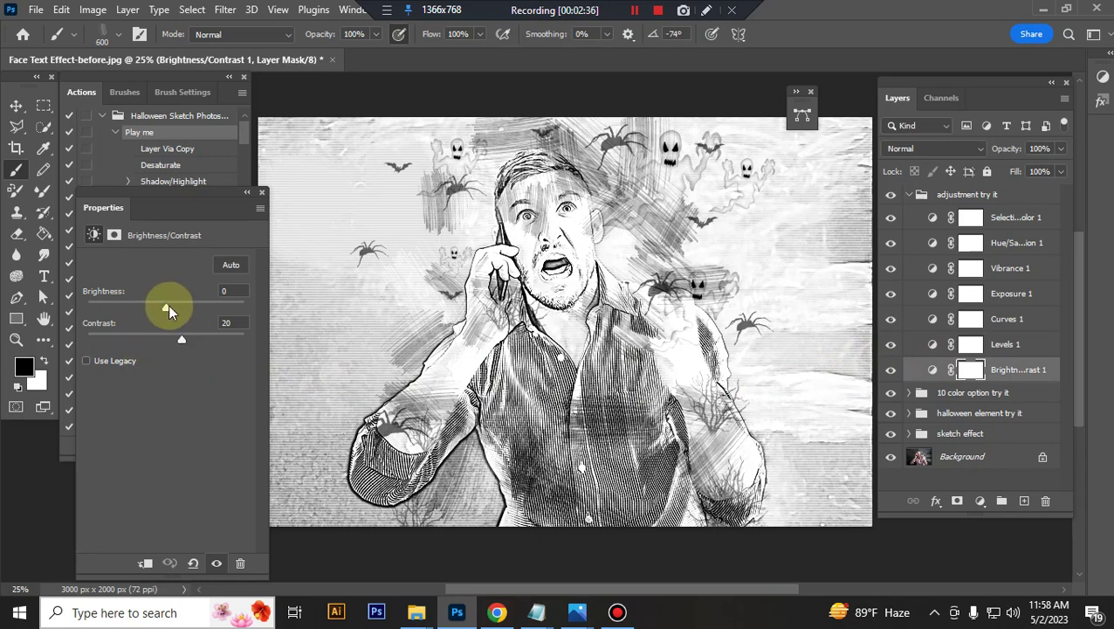
{"action": "left_click_drag", "start_coordinate": [166, 307], "coordinate": [143, 346]}
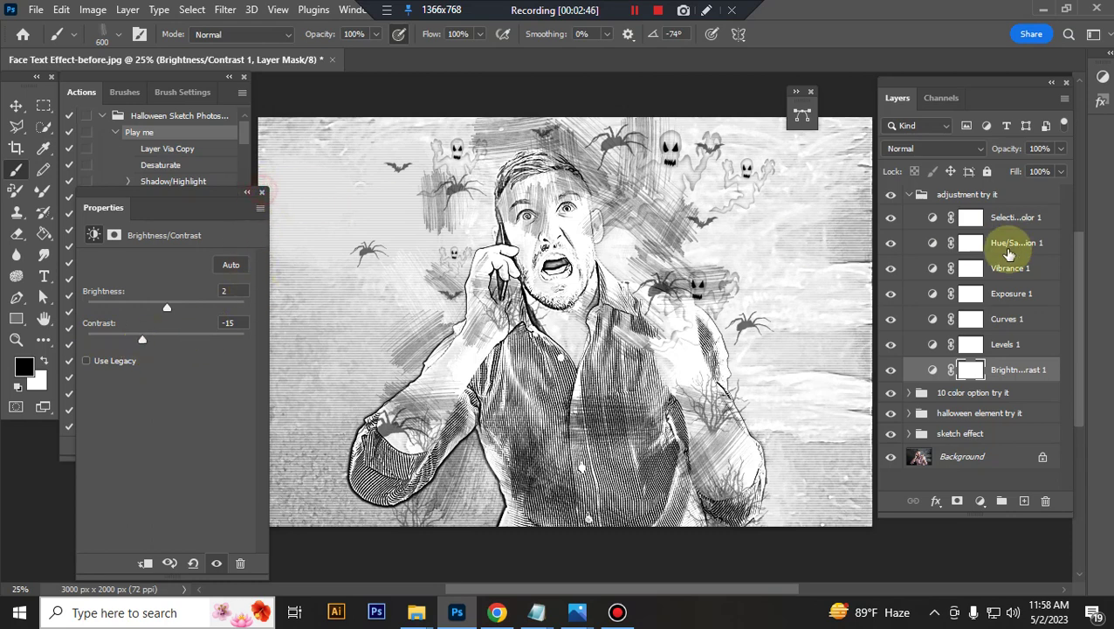
Expand the 10 color option try it group, turn on color 10 and give it Lighter Color blend mode.
{"action": "left_click", "coordinate": [908, 194]}
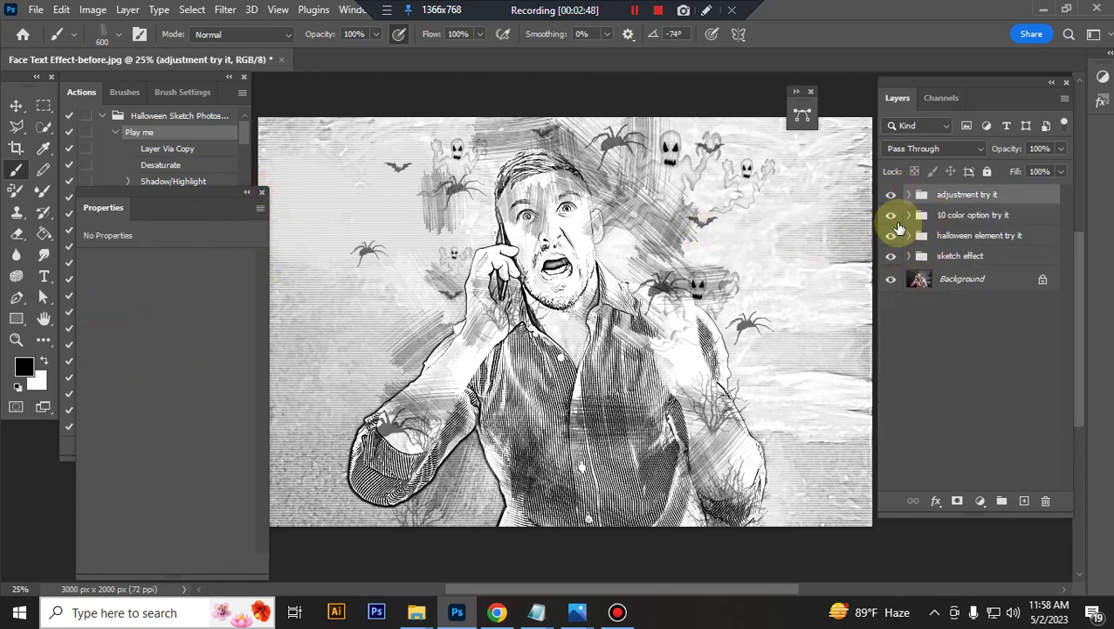
{"action": "left_click", "coordinate": [909, 214]}
{"action": "left_click", "coordinate": [892, 238]}
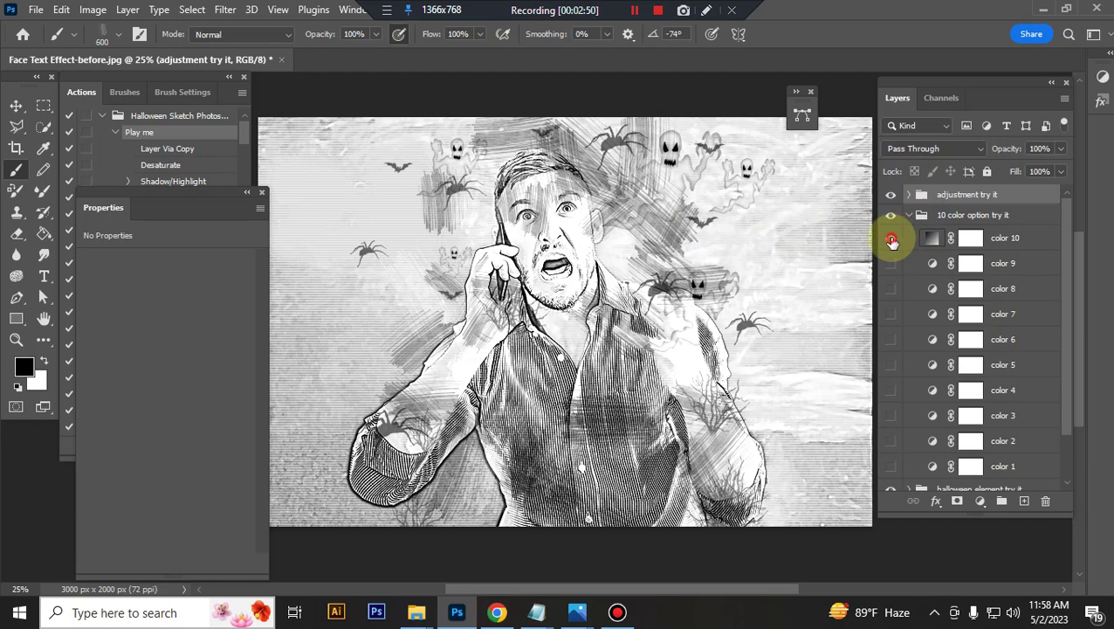
{"action": "left_click", "coordinate": [261, 193]}
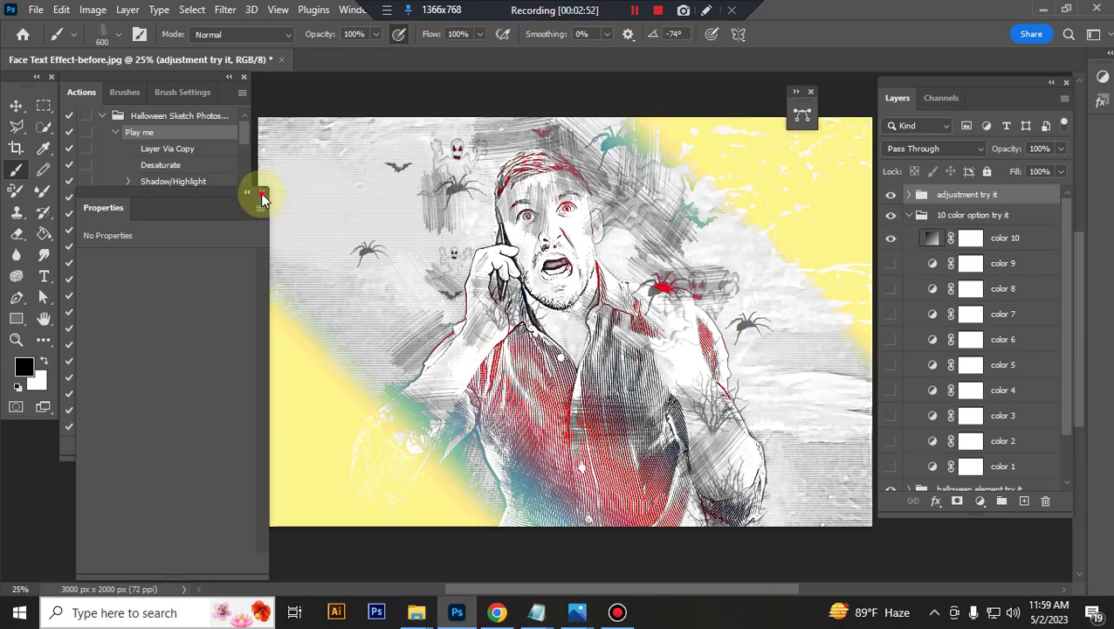
{"action": "left_click", "coordinate": [1033, 247]}
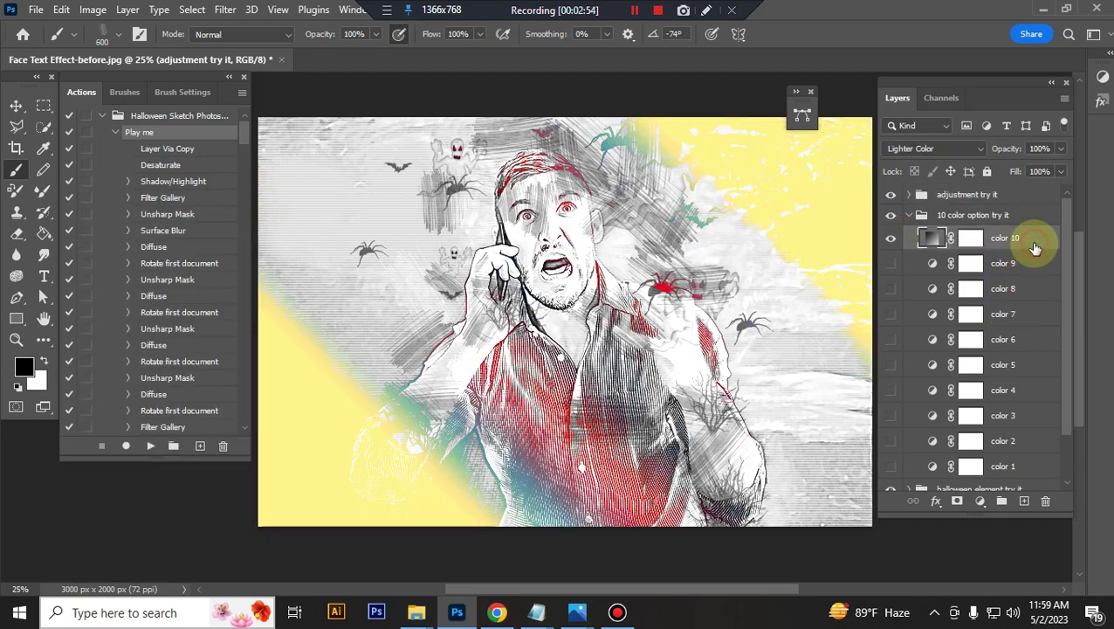
{"action": "left_click", "coordinate": [982, 149]}
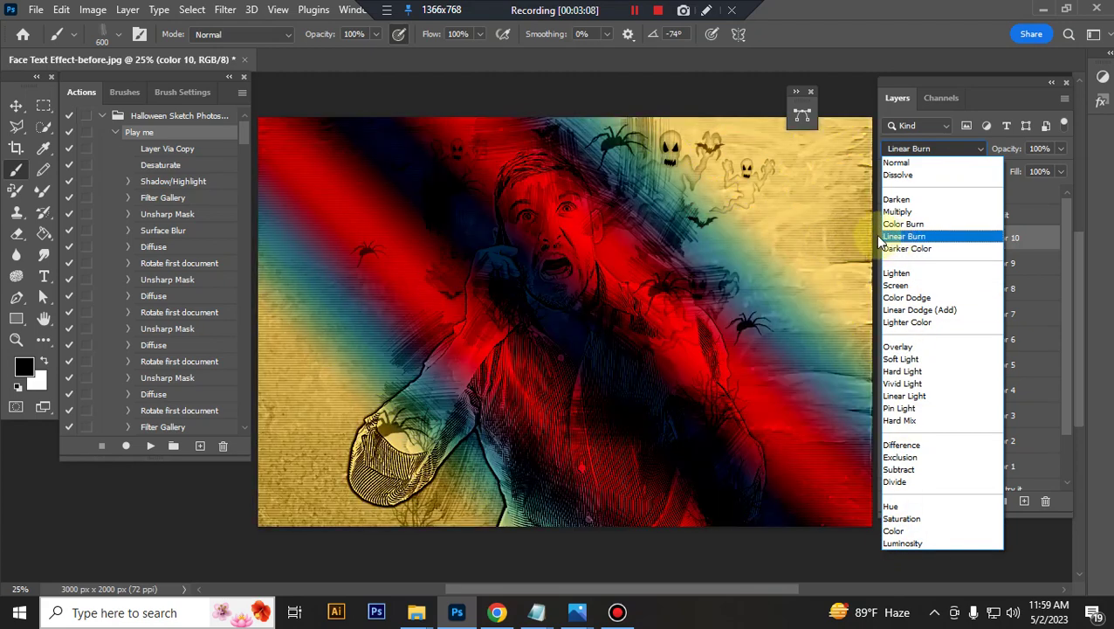
{"action": "left_click", "coordinate": [829, 229]}
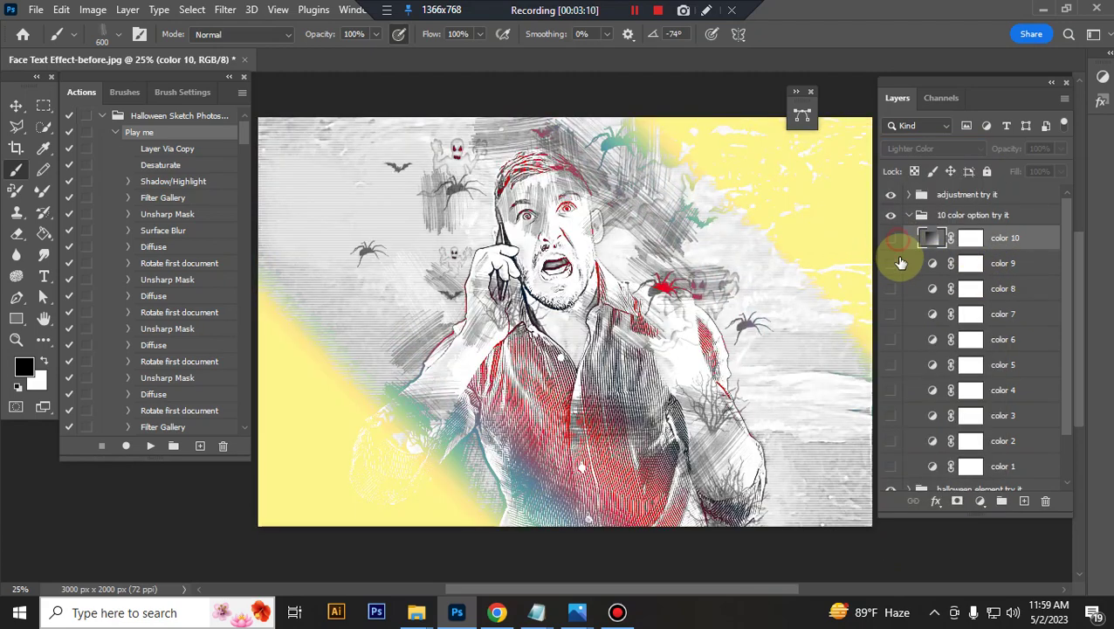
Preview the tints from color 7 through green color 4 one at a time, hiding each again.
{"action": "left_click", "coordinate": [892, 263]}
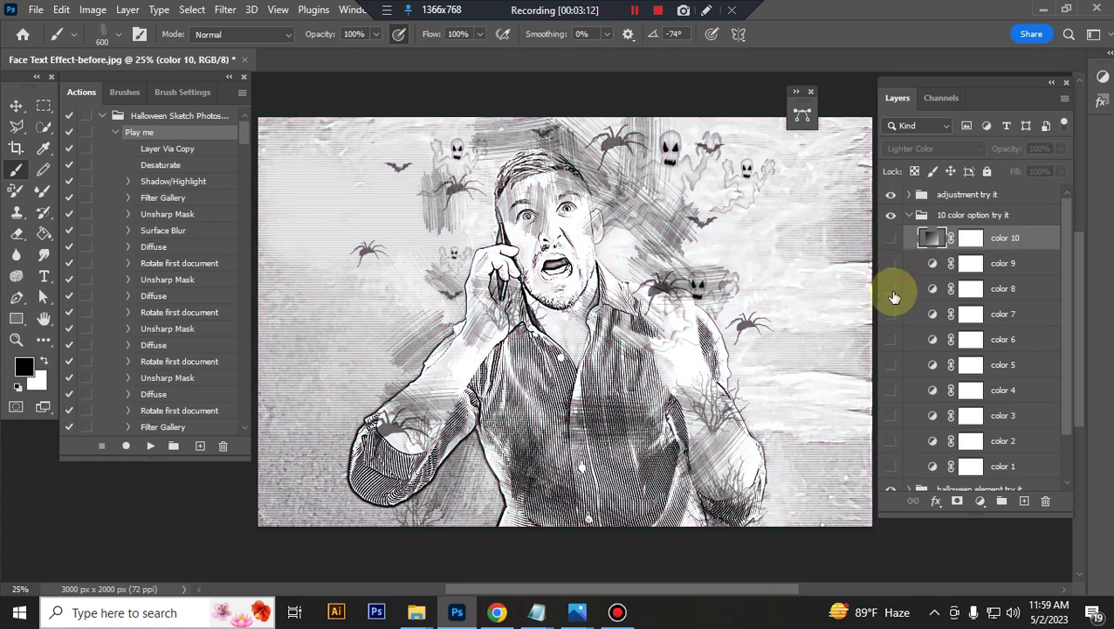
{"action": "left_click", "coordinate": [891, 289]}
{"action": "left_click", "coordinate": [891, 313]}
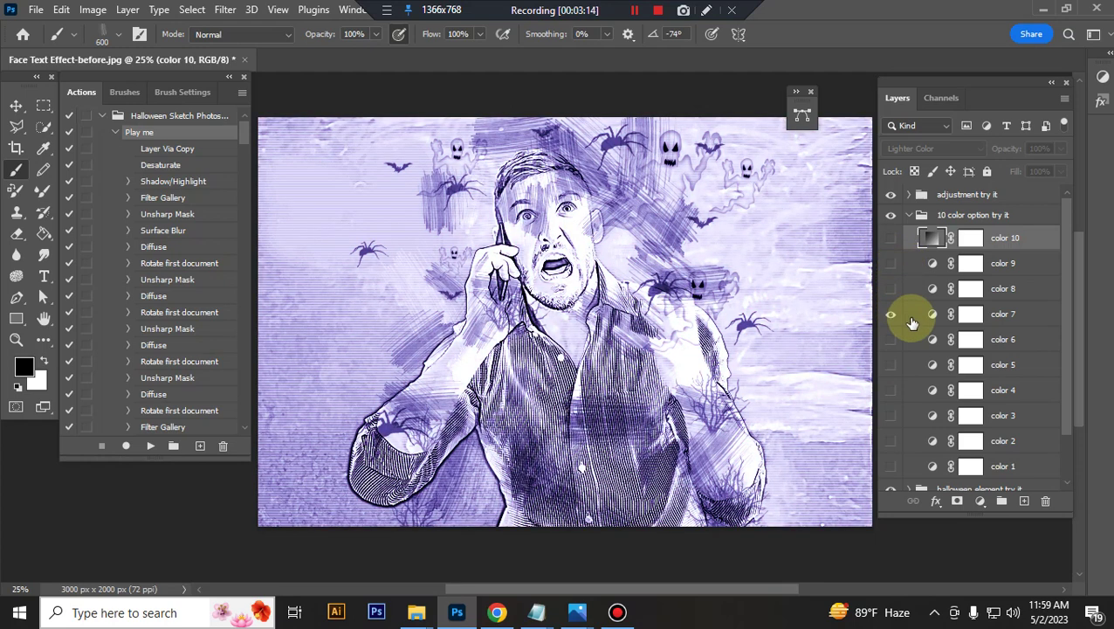
{"action": "left_click", "coordinate": [908, 317]}
{"action": "left_click", "coordinate": [890, 313]}
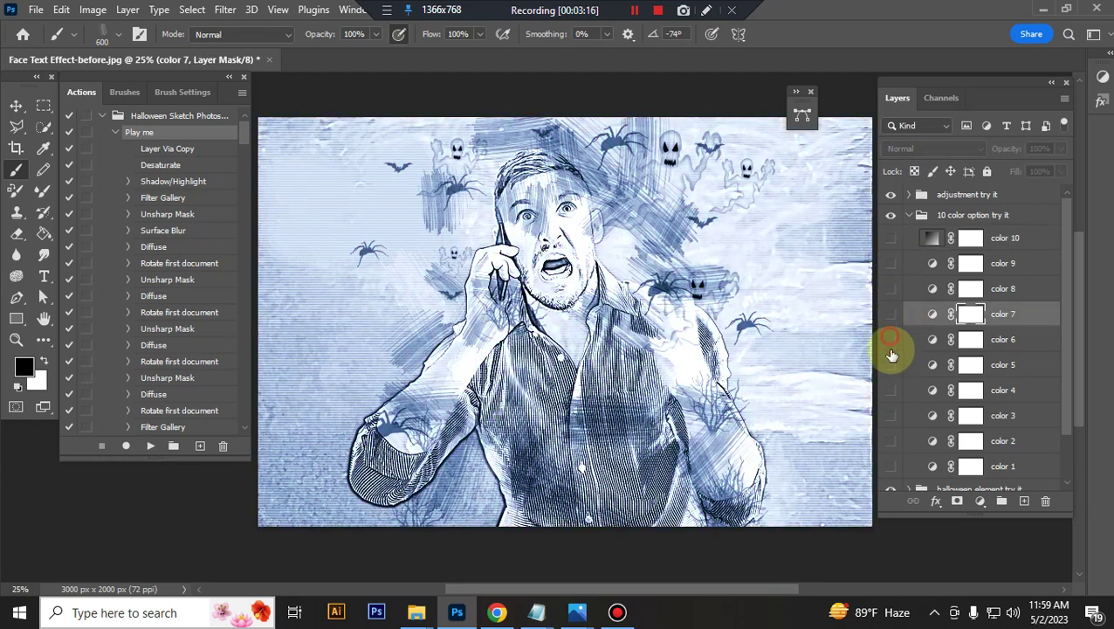
{"action": "left_click", "coordinate": [891, 358]}
{"action": "left_click", "coordinate": [891, 393]}
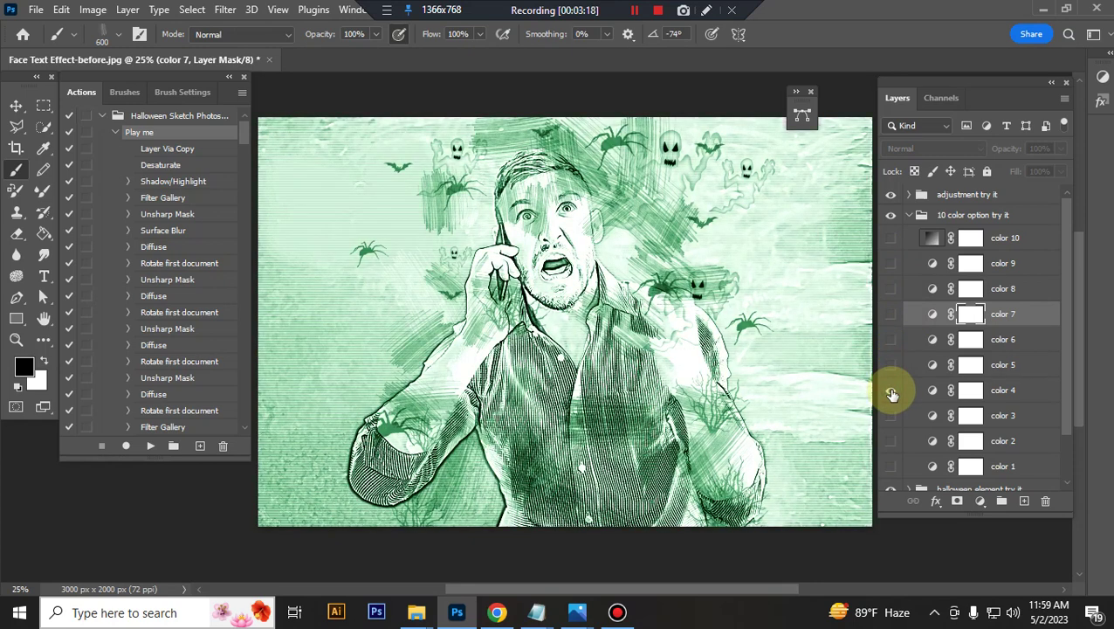
{"action": "left_click", "coordinate": [891, 390]}
Preview and hide the sepia and red tints, then select the 10 color option try it group.
{"action": "left_click", "coordinate": [891, 441]}
{"action": "scroll", "coordinate": [909, 415], "scroll_direction": "down", "scroll_amount": 2}
{"action": "left_click", "coordinate": [887, 390]}
{"action": "left_click", "coordinate": [890, 408]}
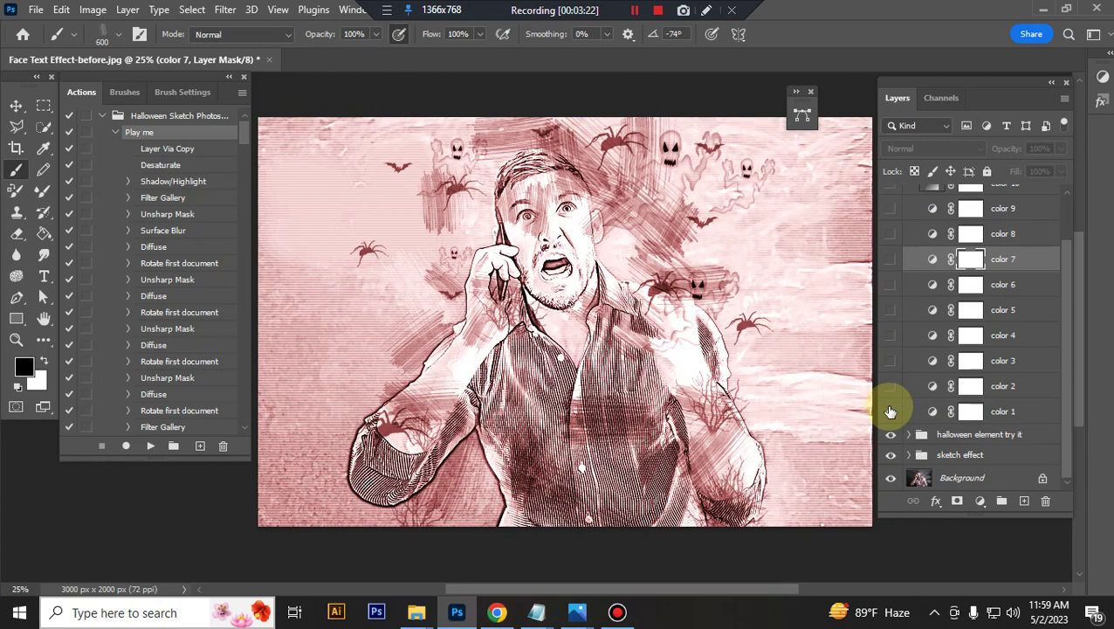
{"action": "left_click", "coordinate": [891, 408]}
{"action": "scroll", "coordinate": [923, 228], "scroll_direction": "up", "scroll_amount": 1}
{"action": "scroll", "coordinate": [924, 228], "scroll_direction": "up", "scroll_amount": 1}
{"action": "left_click", "coordinate": [913, 217]}
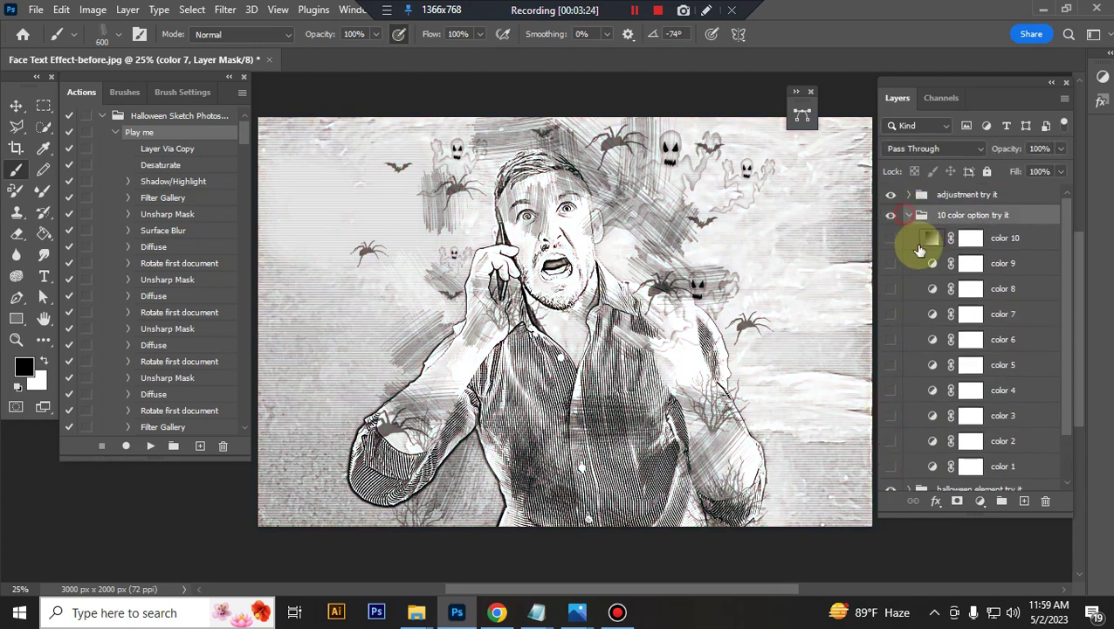
Expand the halloween element try it group and scale layer b 7's ghosts and scribbles to about 89%.
{"action": "left_click", "coordinate": [911, 217]}
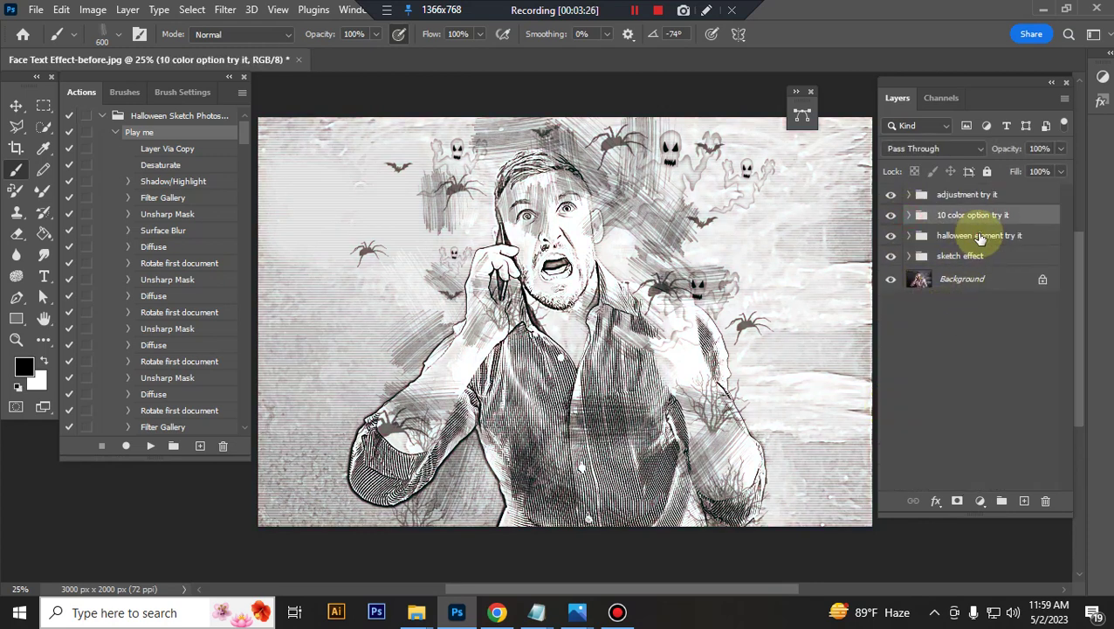
{"action": "left_click", "coordinate": [908, 238]}
{"action": "left_click", "coordinate": [909, 235]}
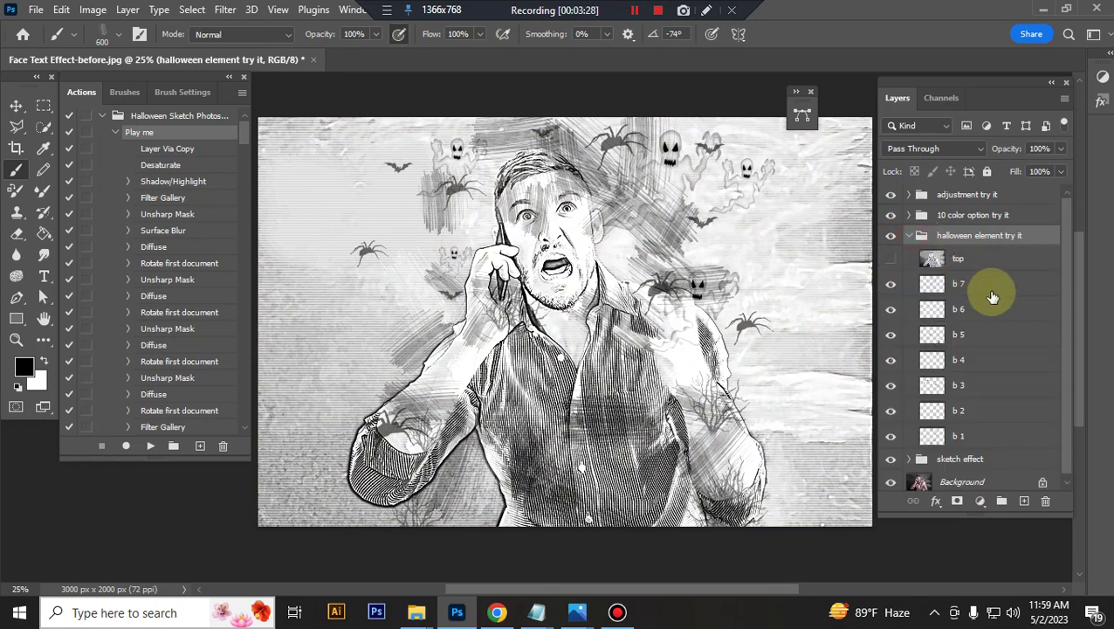
{"action": "left_click", "coordinate": [910, 290]}
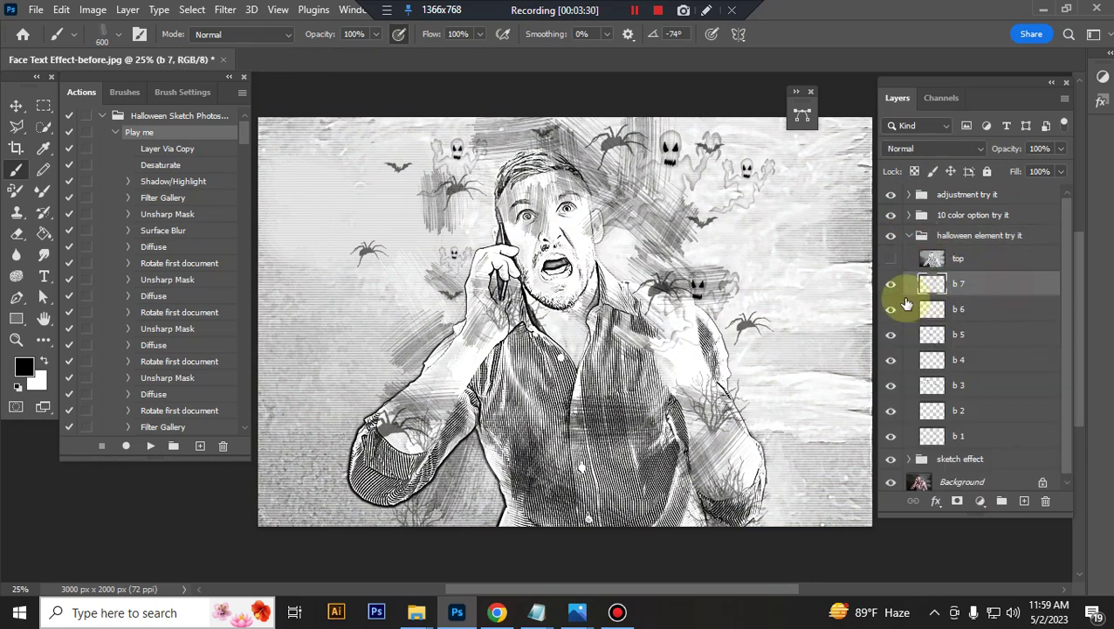
{"action": "left_click", "coordinate": [892, 288]}
{"action": "left_click", "coordinate": [891, 288]}
{"action": "left_click", "coordinate": [891, 291]}
{"action": "key", "text": "ctrl+t"}
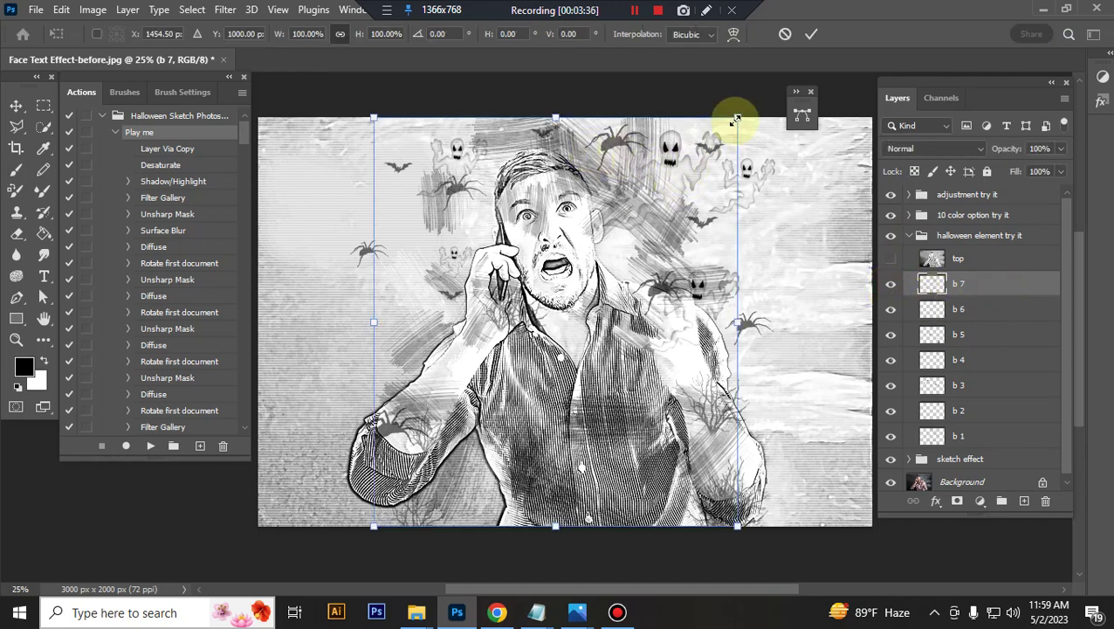
{"action": "left_click_drag", "start_coordinate": [737, 118], "coordinate": [727, 150]}
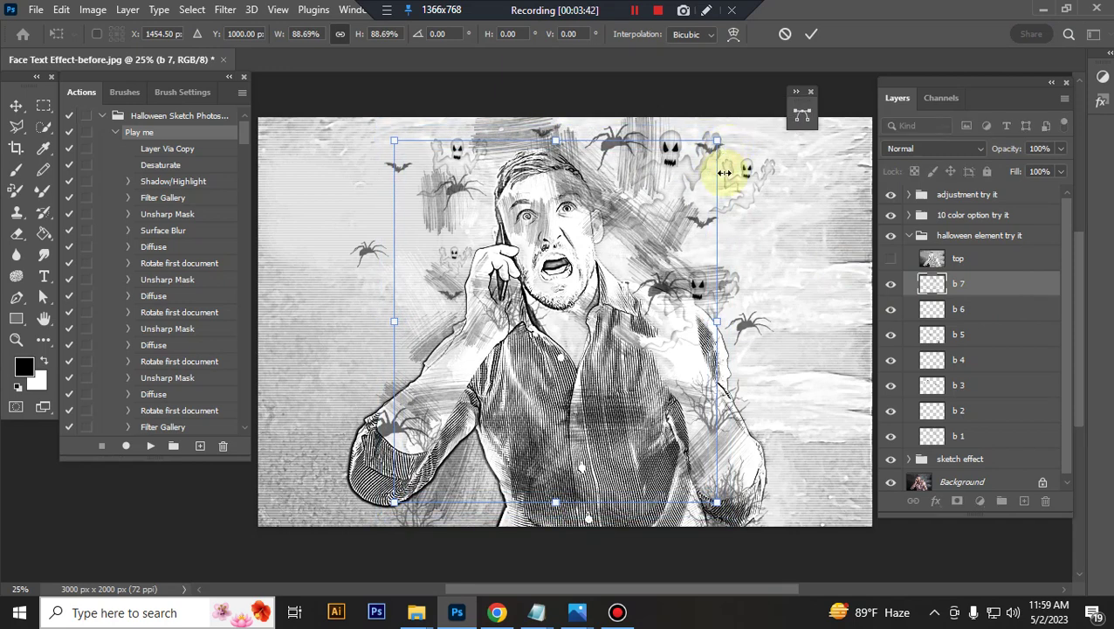
{"action": "left_click", "coordinate": [891, 283]}
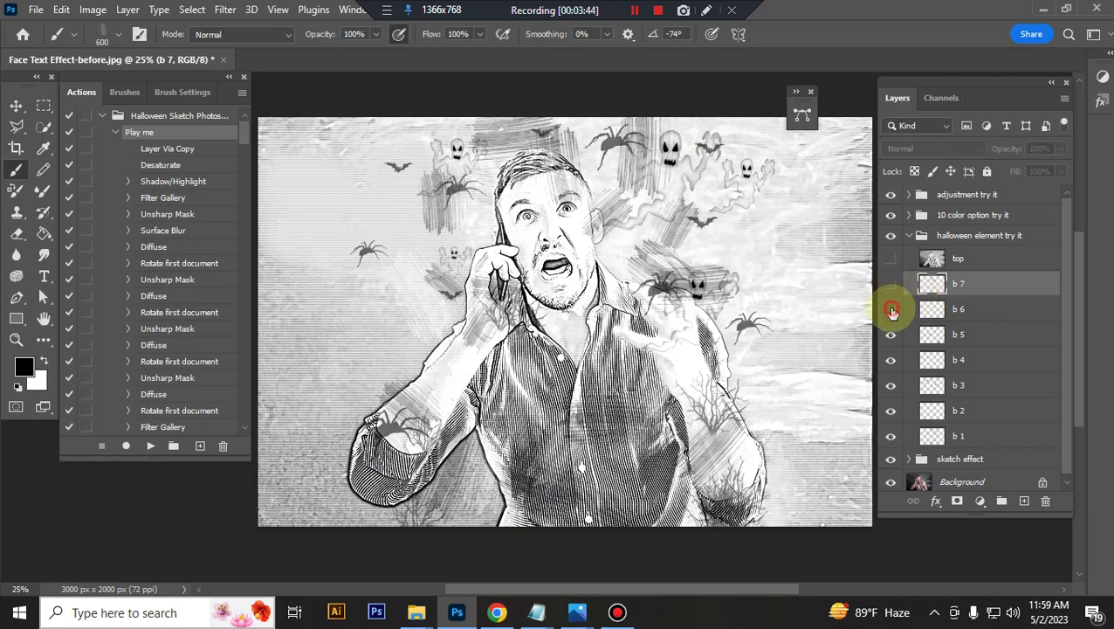
Toggle layers b 7, b 6 and b 5 off and on to preview each one's strokes.
{"action": "left_click", "coordinate": [892, 311]}
{"action": "left_click", "coordinate": [890, 283]}
{"action": "left_click", "coordinate": [892, 311]}
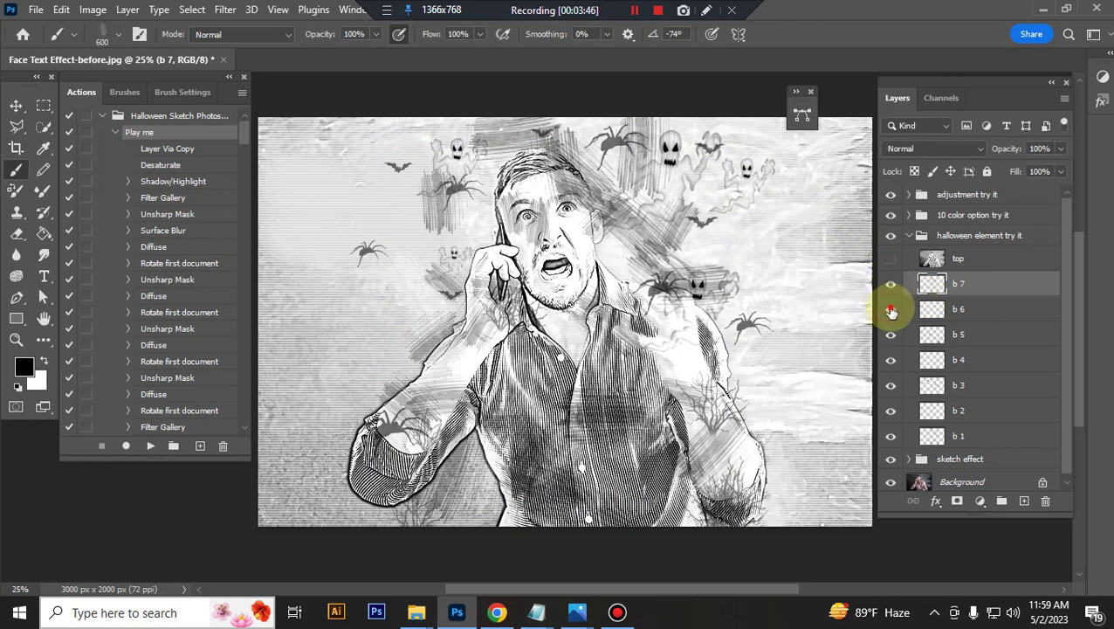
{"action": "left_click", "coordinate": [892, 310]}
{"action": "left_click", "coordinate": [891, 311]}
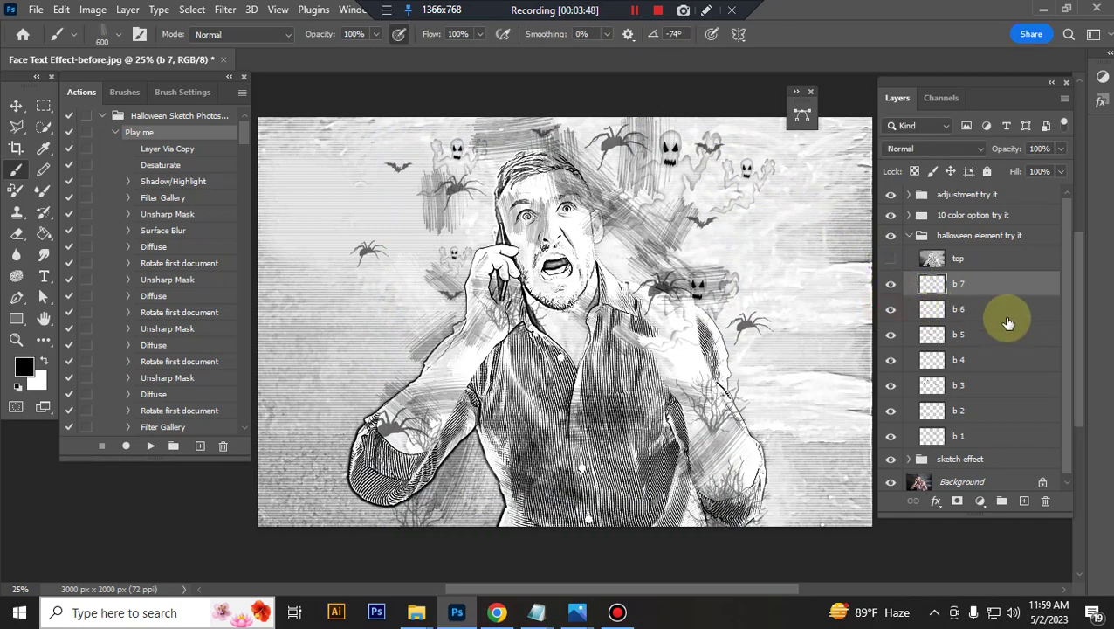
{"action": "left_click", "coordinate": [1005, 316]}
{"action": "left_click", "coordinate": [892, 341]}
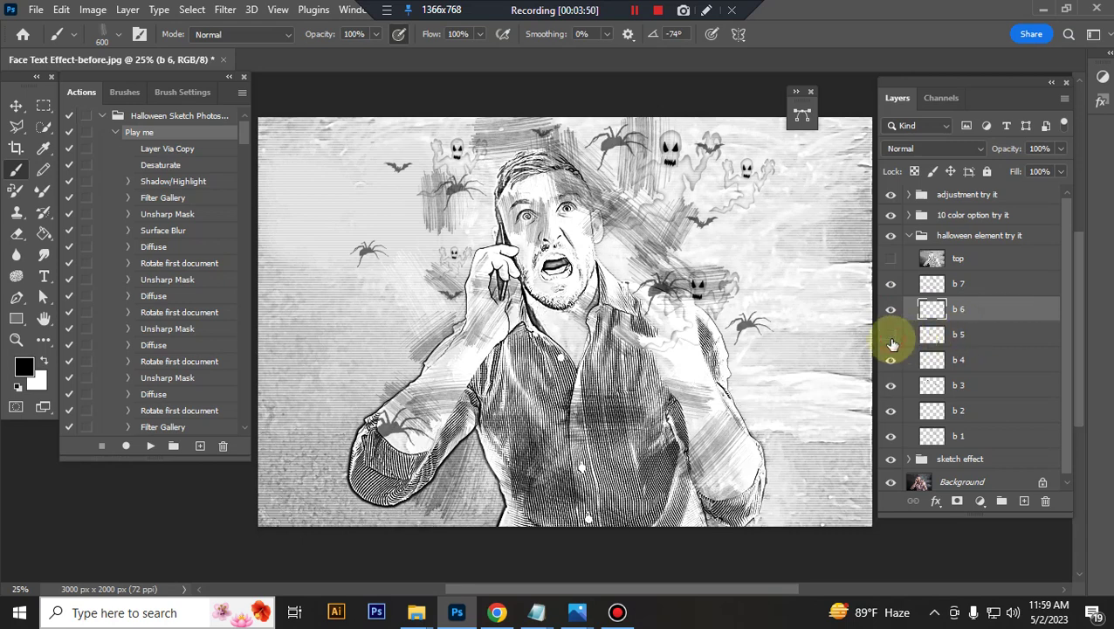
{"action": "left_click", "coordinate": [892, 341]}
{"action": "left_click", "coordinate": [978, 345]}
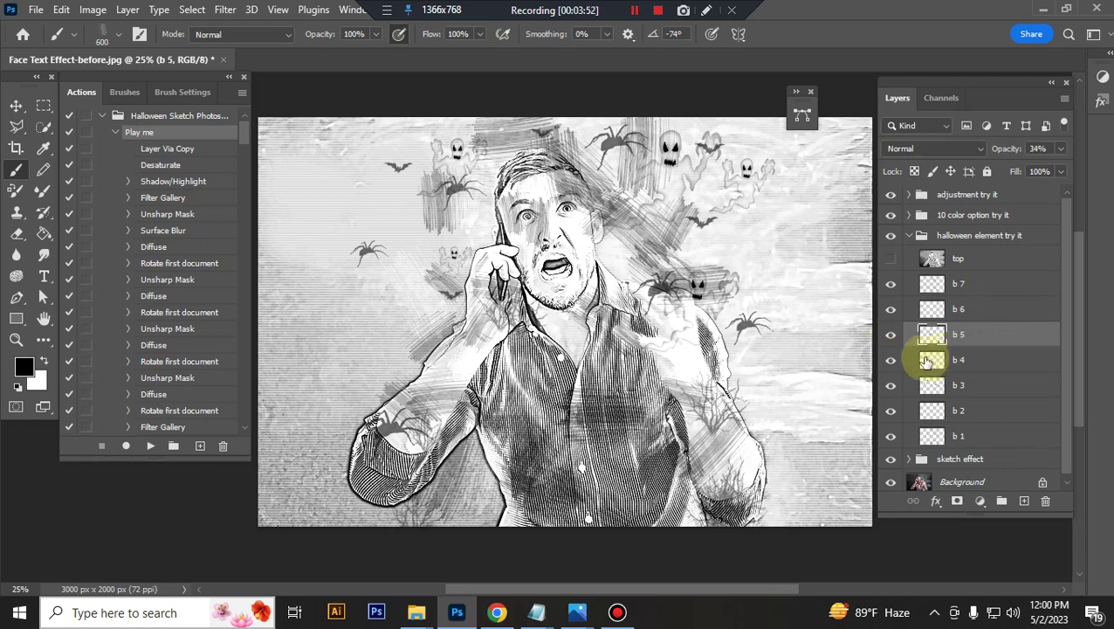
Enlarge the b 5 content to about 114% and shift it up and left.
{"action": "key", "text": "ctrl+t"}
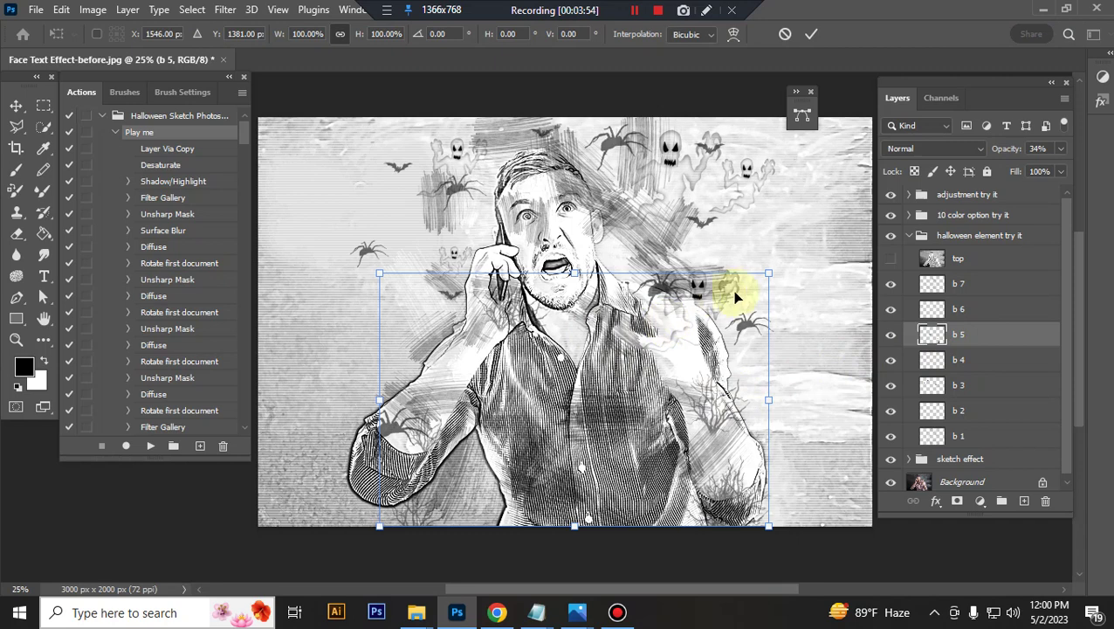
{"action": "left_click_drag", "start_coordinate": [766, 273], "coordinate": [788, 249]}
{"action": "left_click_drag", "start_coordinate": [732, 359], "coordinate": [719, 333]}
{"action": "left_click", "coordinate": [961, 385]}
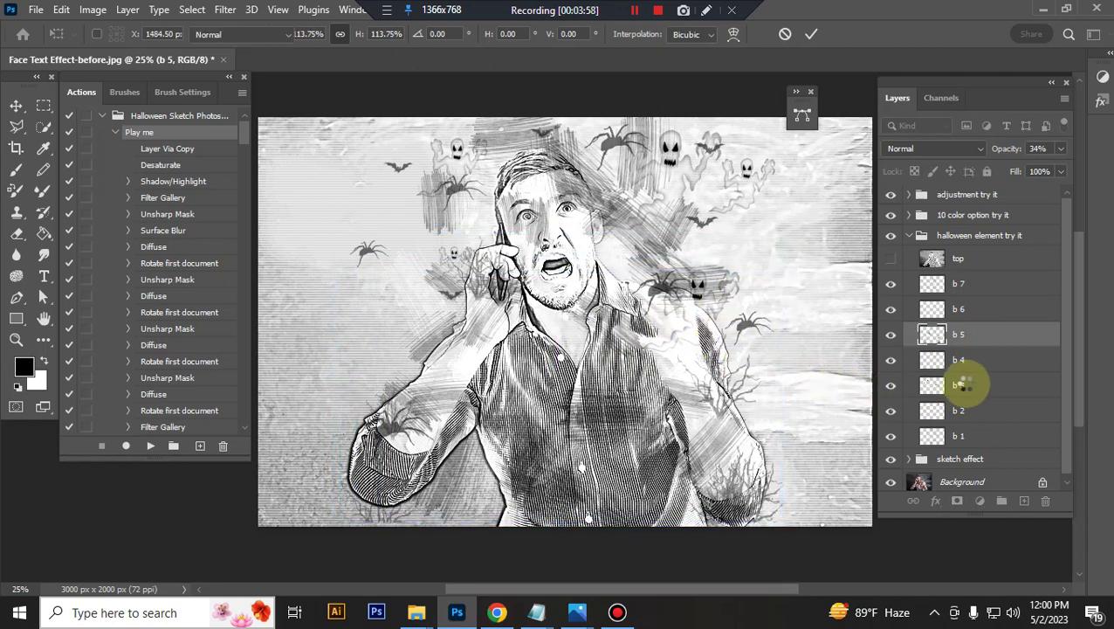
Move layer b 4's ghosts and spiders down and to the left.
{"action": "left_click", "coordinate": [977, 368]}
{"action": "key", "text": "b"}
{"action": "left_click", "coordinate": [889, 367]}
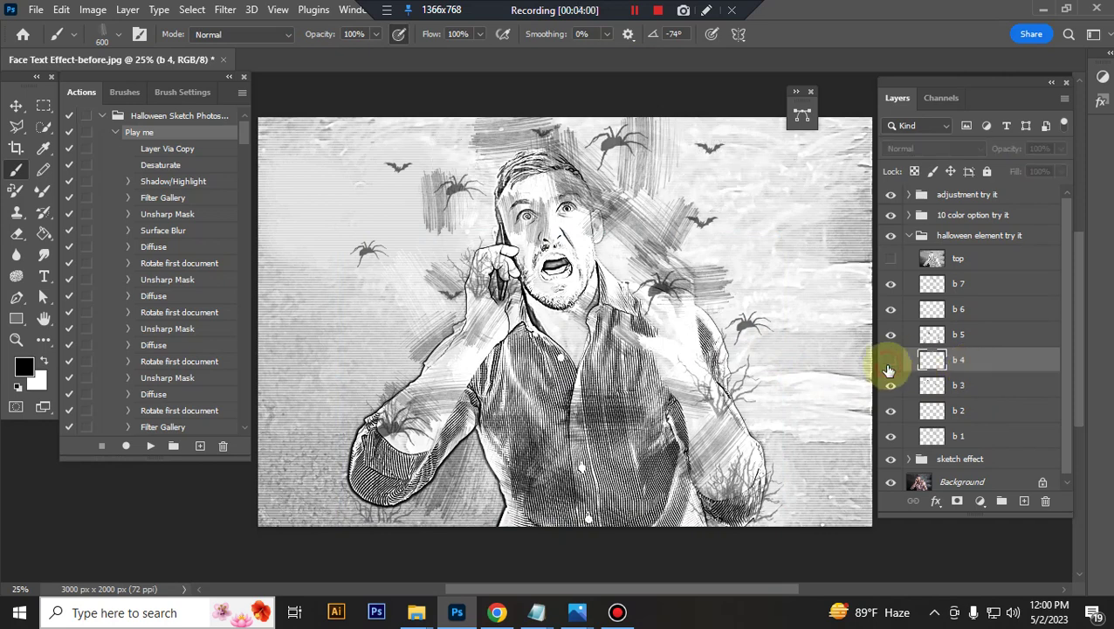
{"action": "left_click", "coordinate": [889, 365]}
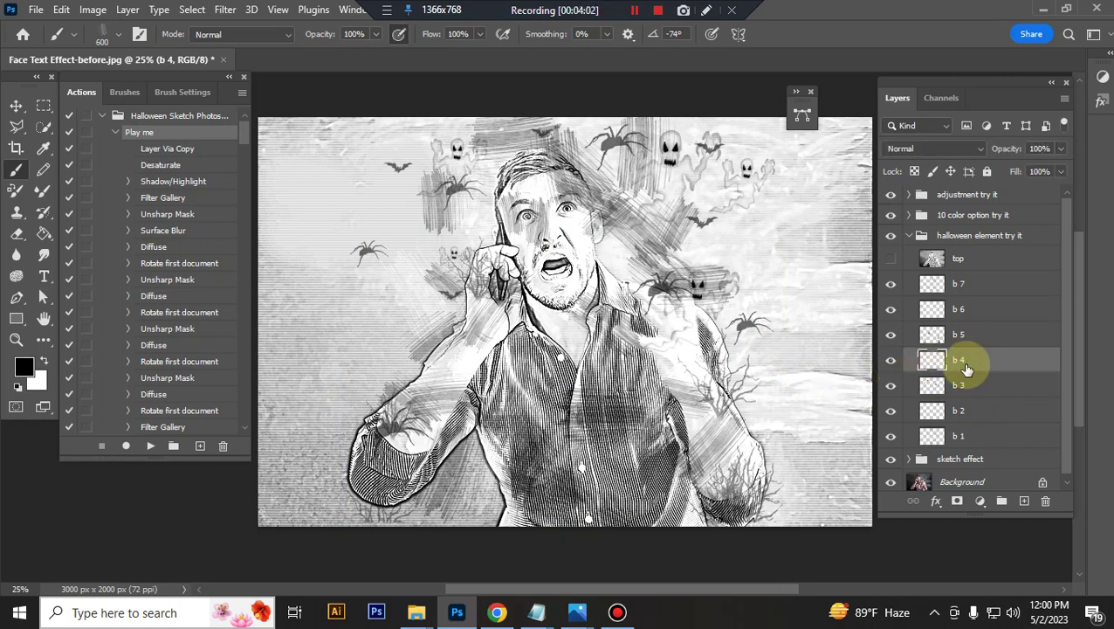
{"action": "key", "text": "ctrl+t"}
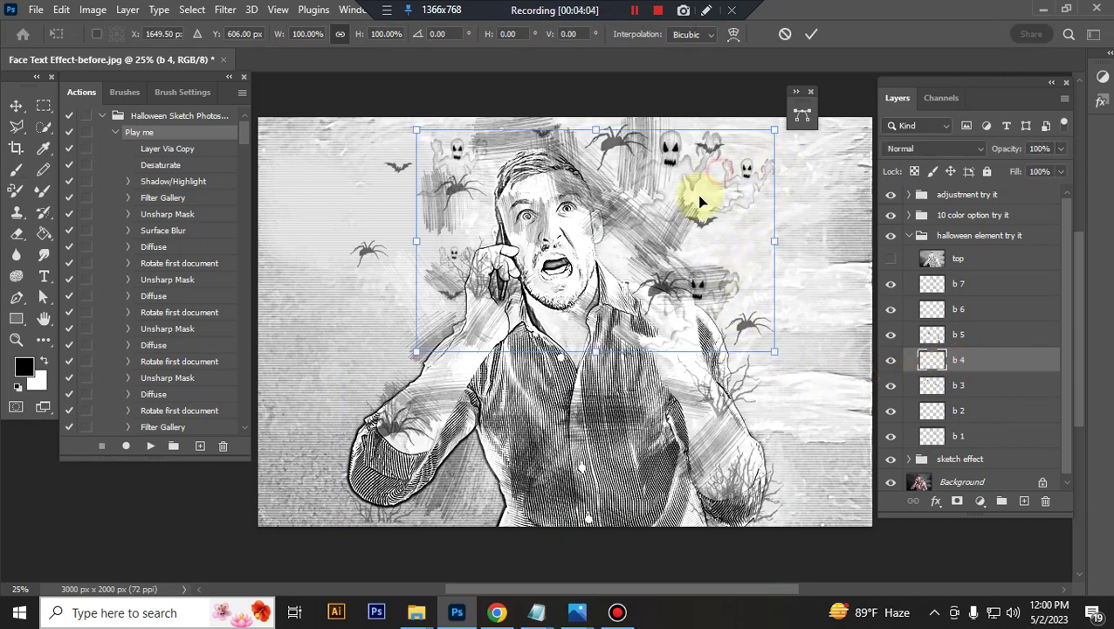
{"action": "left_click_drag", "start_coordinate": [699, 191], "coordinate": [701, 220]}
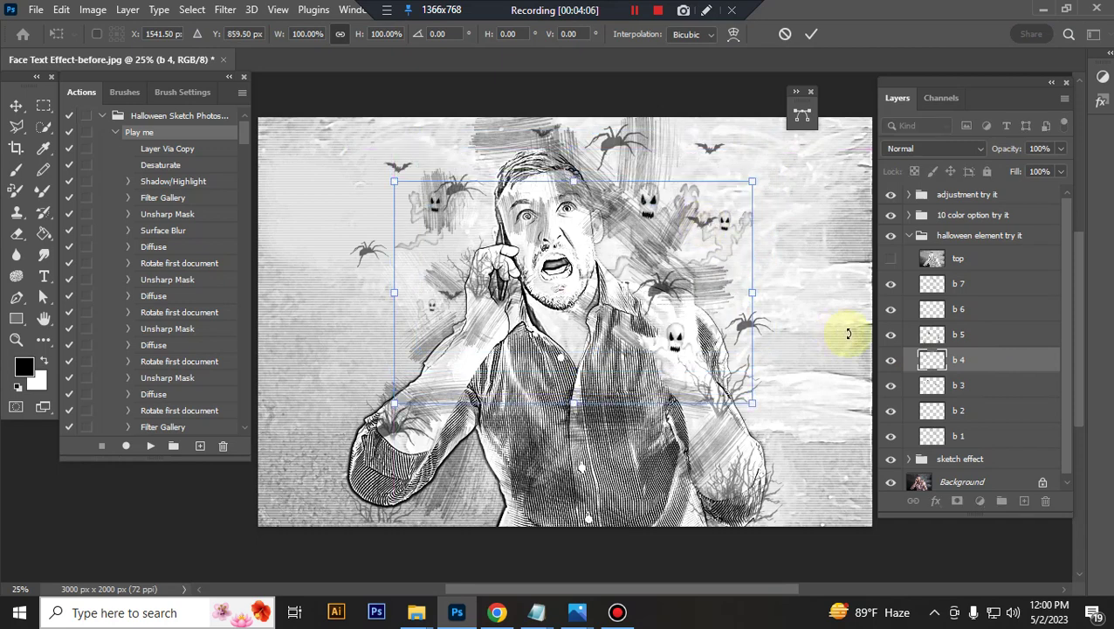
{"action": "left_click", "coordinate": [989, 365]}
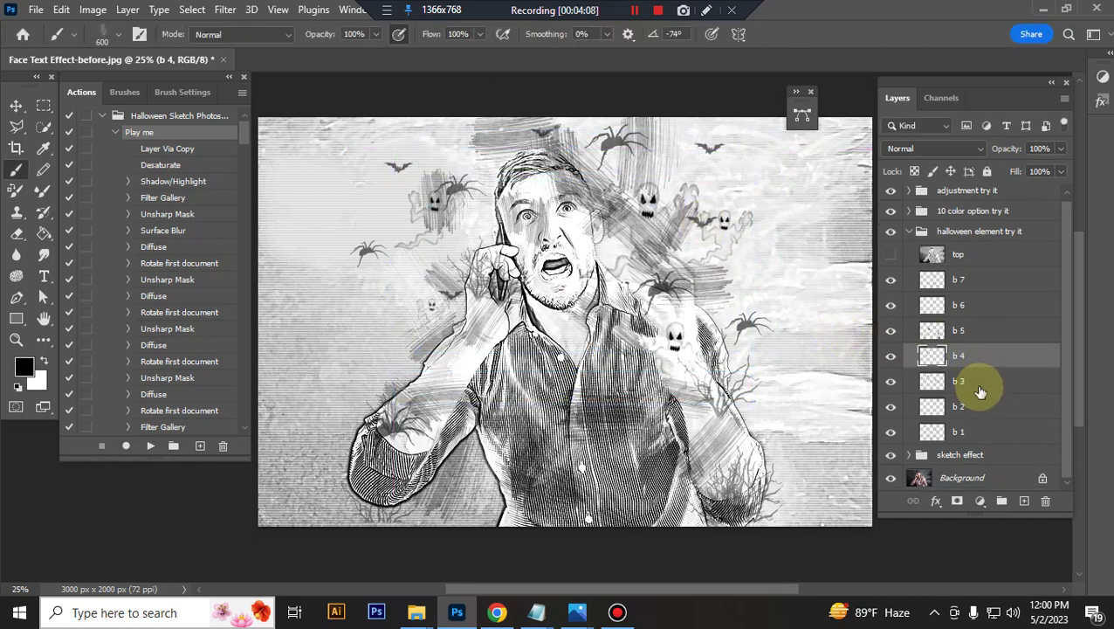
Shrink the b 3 layer content to about 94%.
{"action": "left_click", "coordinate": [980, 386]}
{"action": "key", "text": "ctrl+t"}
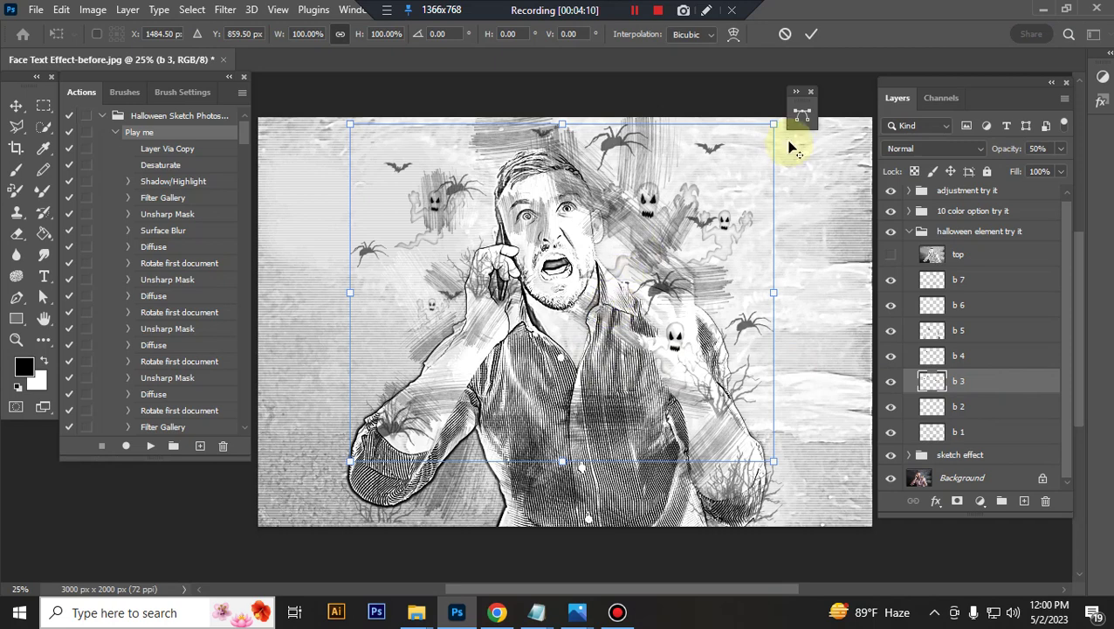
{"action": "left_click_drag", "start_coordinate": [773, 123], "coordinate": [766, 141]}
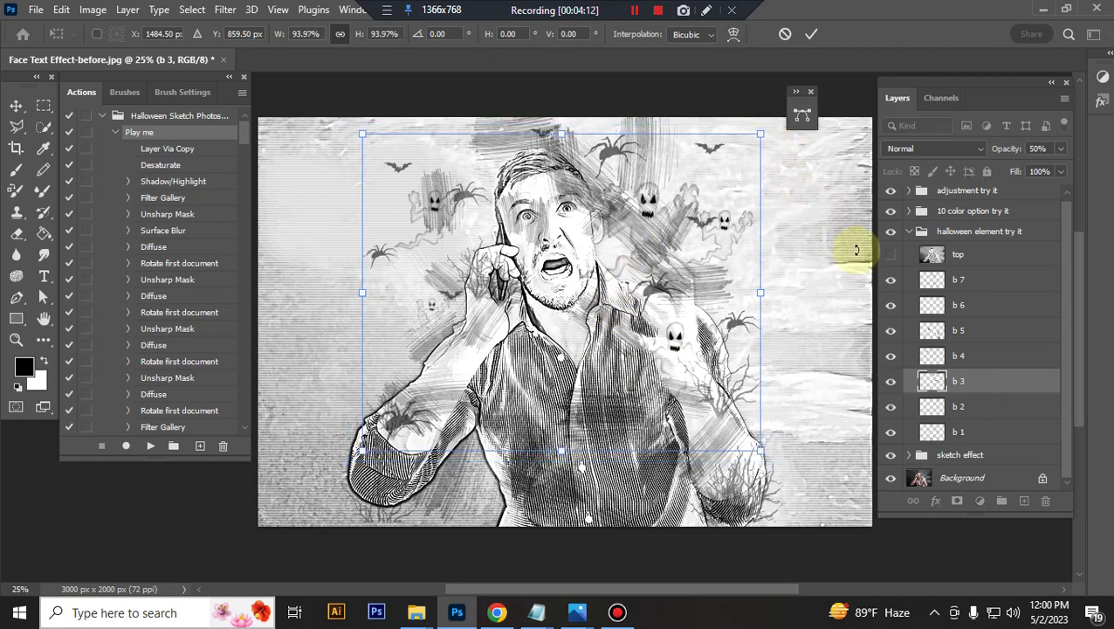
{"action": "key", "text": "Return"}
Preview layers b 2 and b 1 by toggling their visibility, then select the sketch effect group.
{"action": "left_click", "coordinate": [972, 406]}
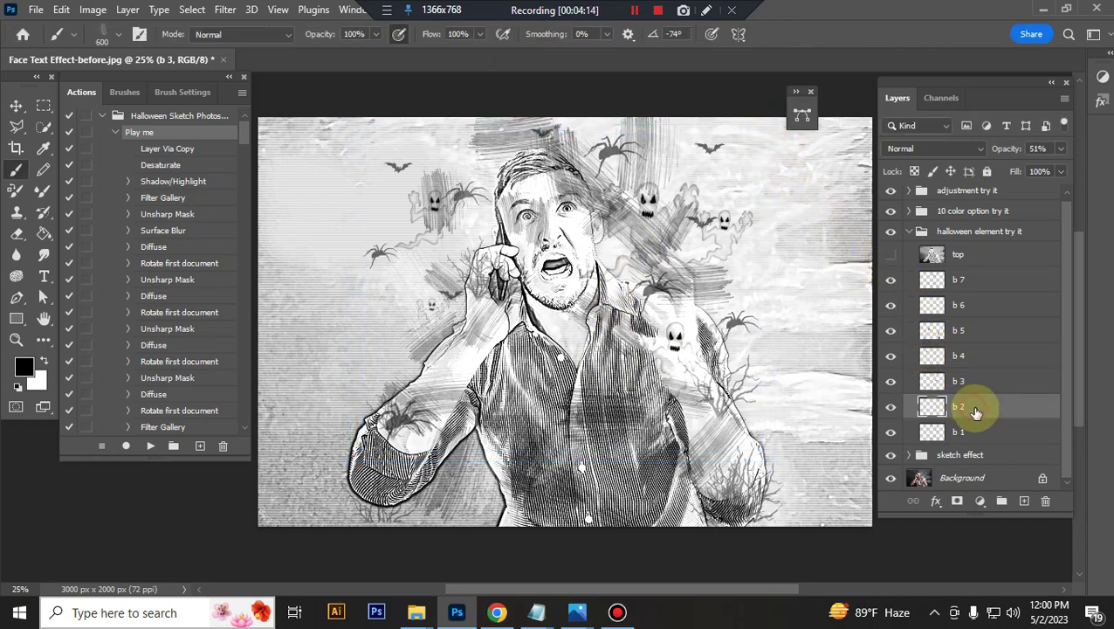
{"action": "left_click", "coordinate": [892, 409]}
{"action": "left_click", "coordinate": [891, 408]}
{"action": "left_click", "coordinate": [892, 433]}
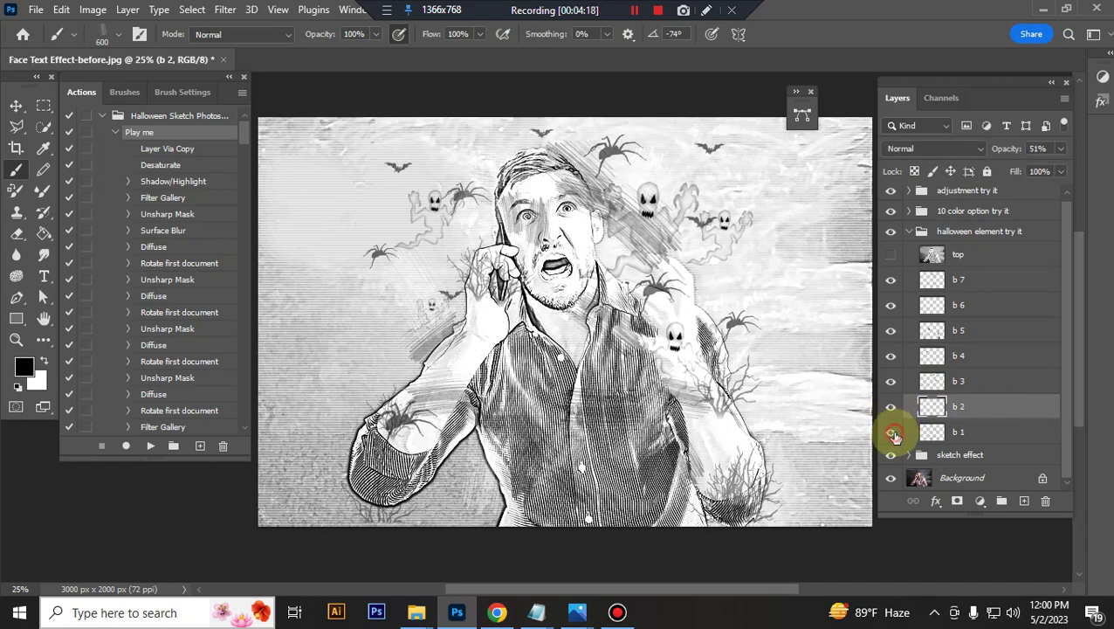
{"action": "left_click", "coordinate": [992, 436]}
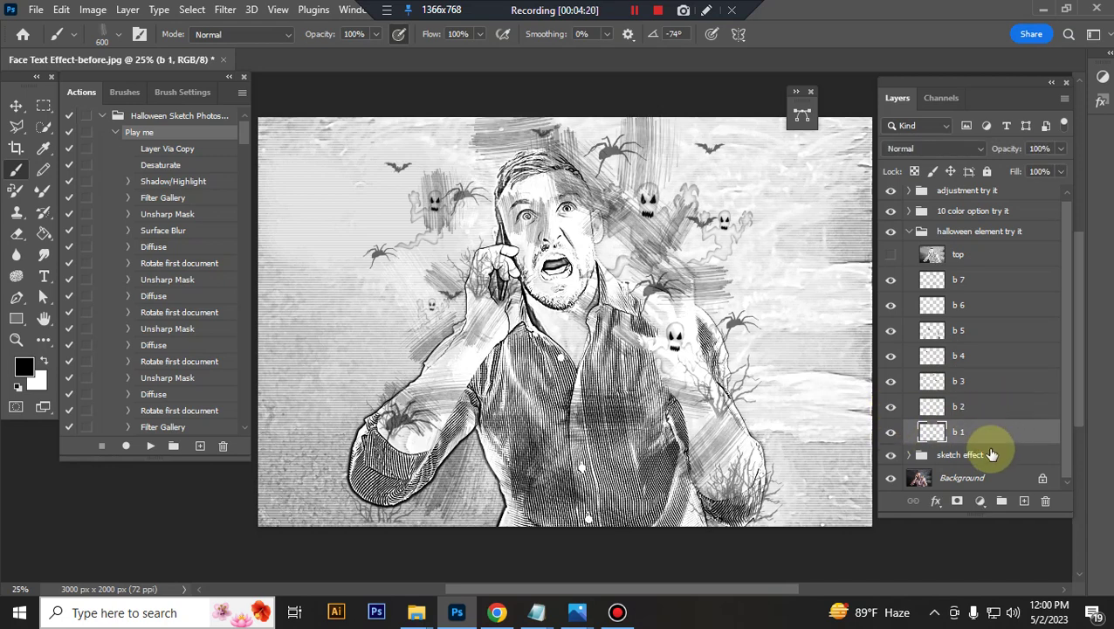
{"action": "left_click", "coordinate": [960, 455]}
Toggle the line, outline and base layers off and on to compare them, then collapse the group.
{"action": "left_click", "coordinate": [909, 455]}
{"action": "scroll", "coordinate": [930, 436], "scroll_direction": "down", "scroll_amount": 2}
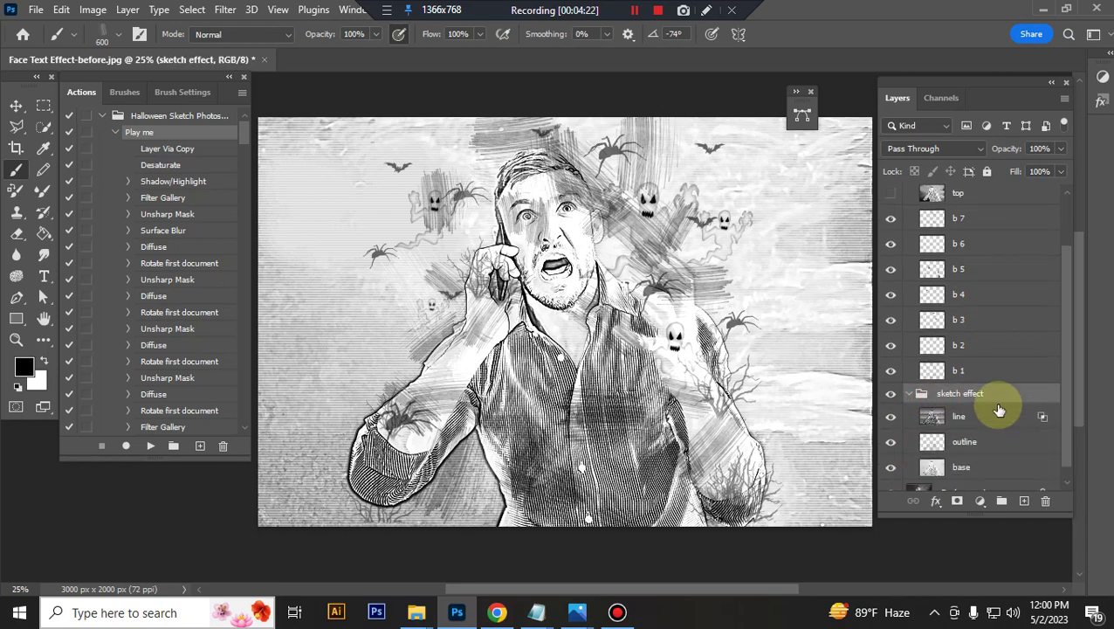
{"action": "scroll", "coordinate": [952, 415], "scroll_direction": "down", "scroll_amount": 1}
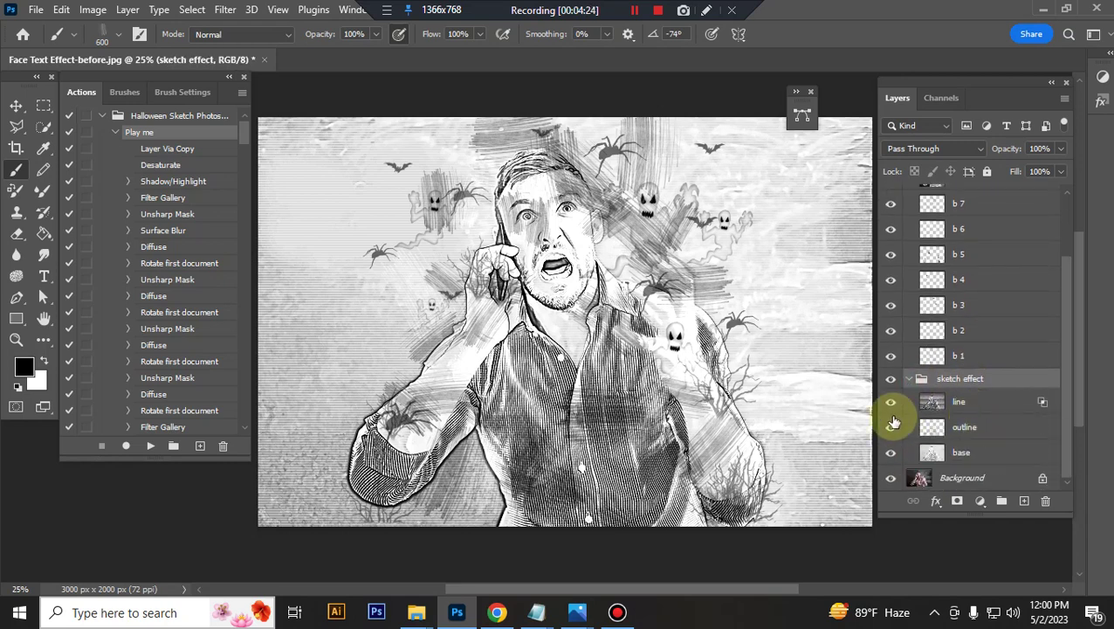
{"action": "left_click", "coordinate": [889, 404]}
{"action": "left_click", "coordinate": [890, 404]}
{"action": "left_click", "coordinate": [890, 430]}
{"action": "left_click", "coordinate": [891, 454]}
{"action": "left_click", "coordinate": [890, 454]}
{"action": "left_click", "coordinate": [891, 456]}
{"action": "left_click", "coordinate": [891, 454]}
{"action": "left_click", "coordinate": [908, 378]}
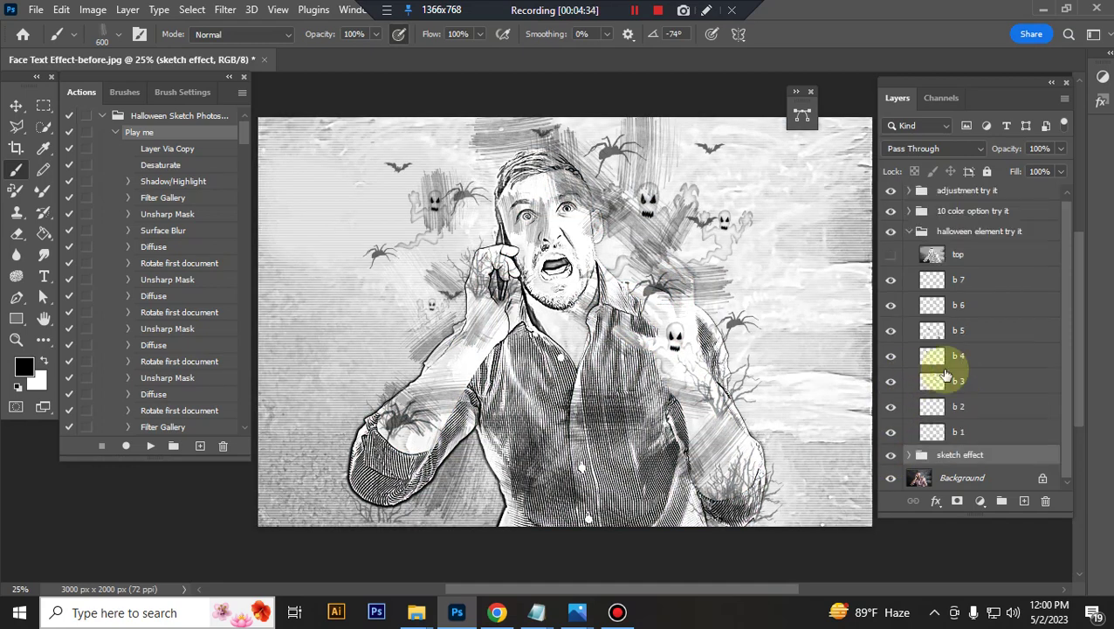